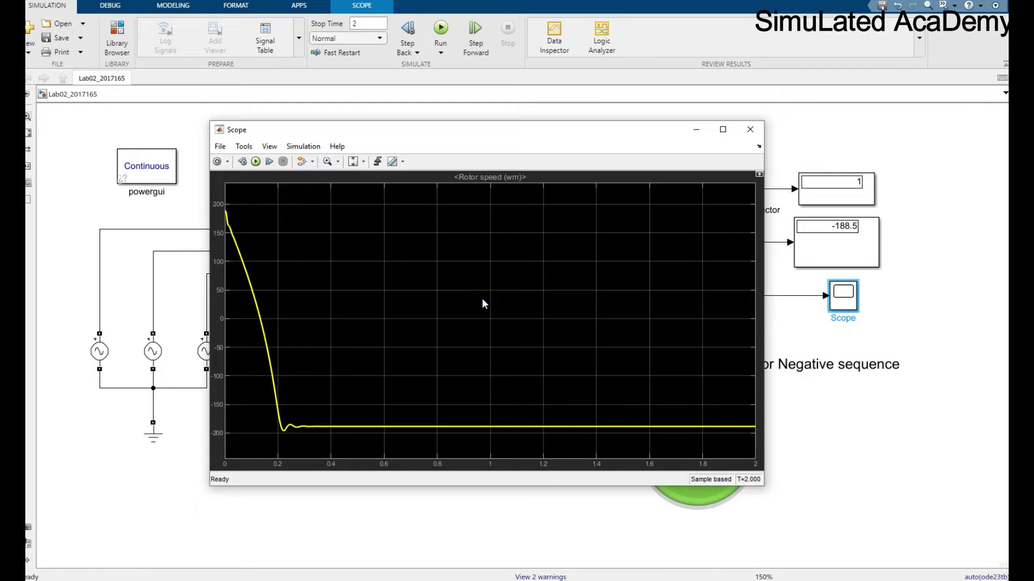
- Minimize the Scope plot and inspect the green phase-sequence Lamp block on the canvas
click(700, 131)
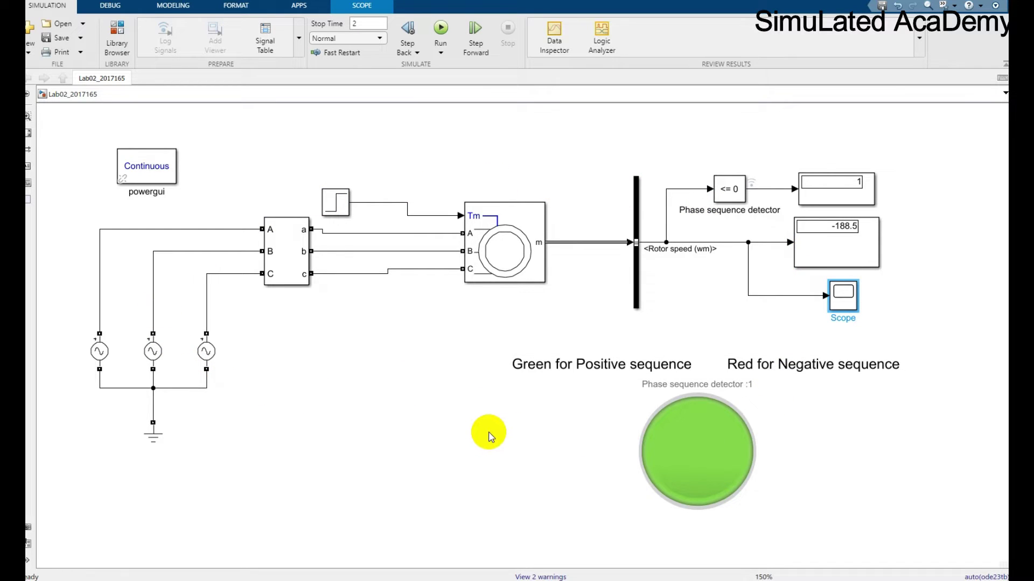
click(694, 442)
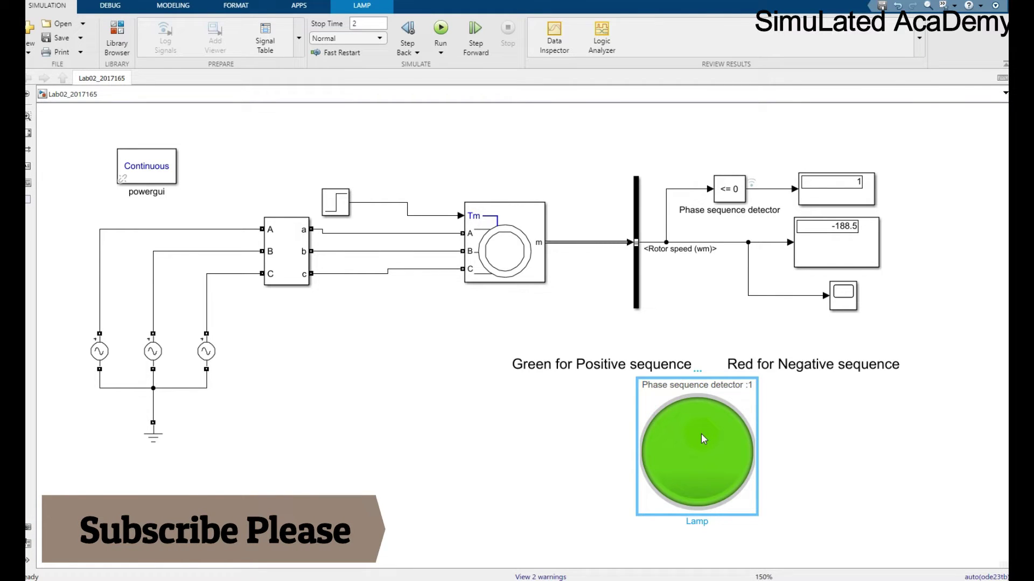
click(271, 309)
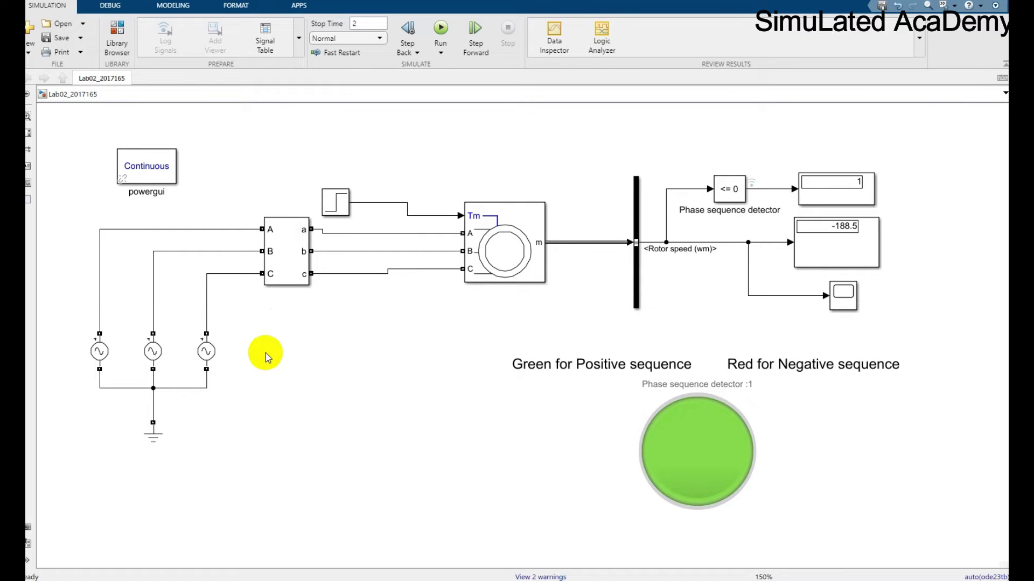
click(97, 351)
click(99, 353)
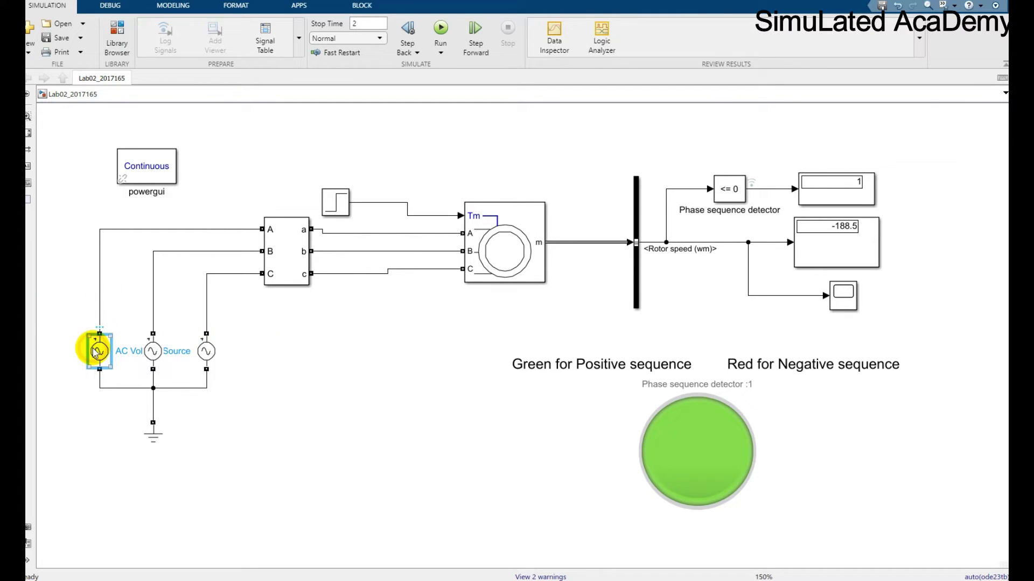
double_click(100, 353)
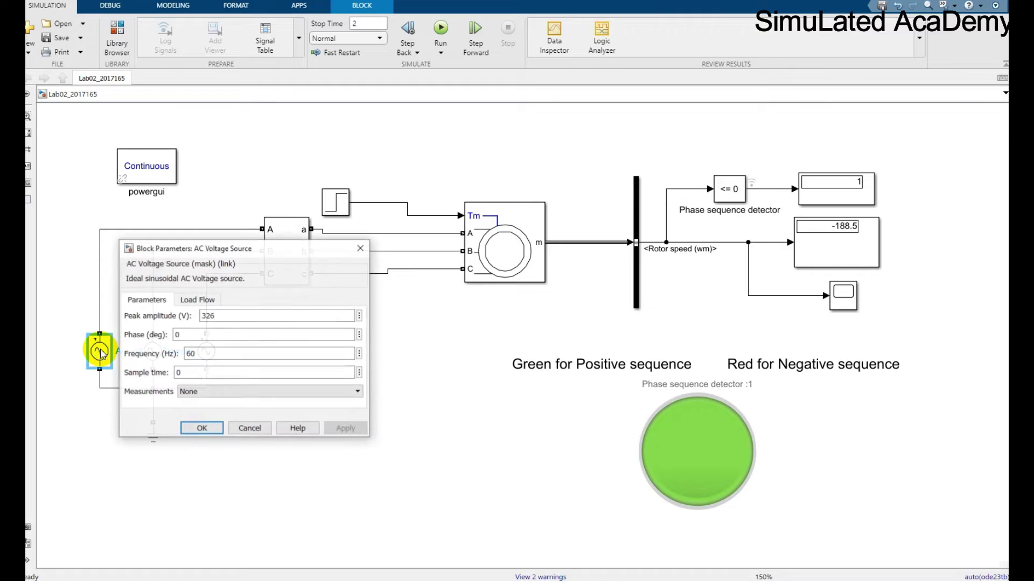
double_click(223, 316)
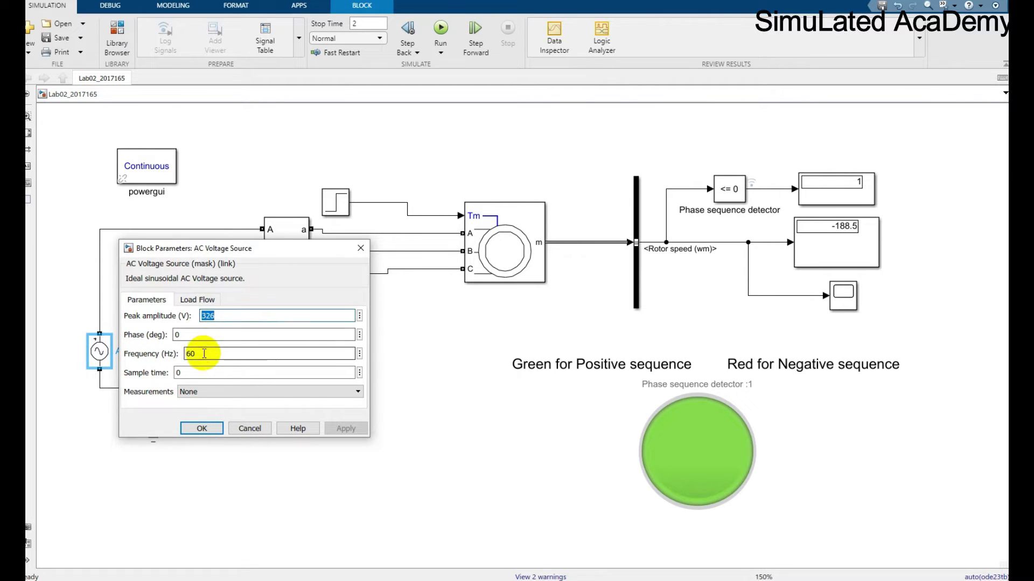
double_click(204, 354)
double_click(197, 336)
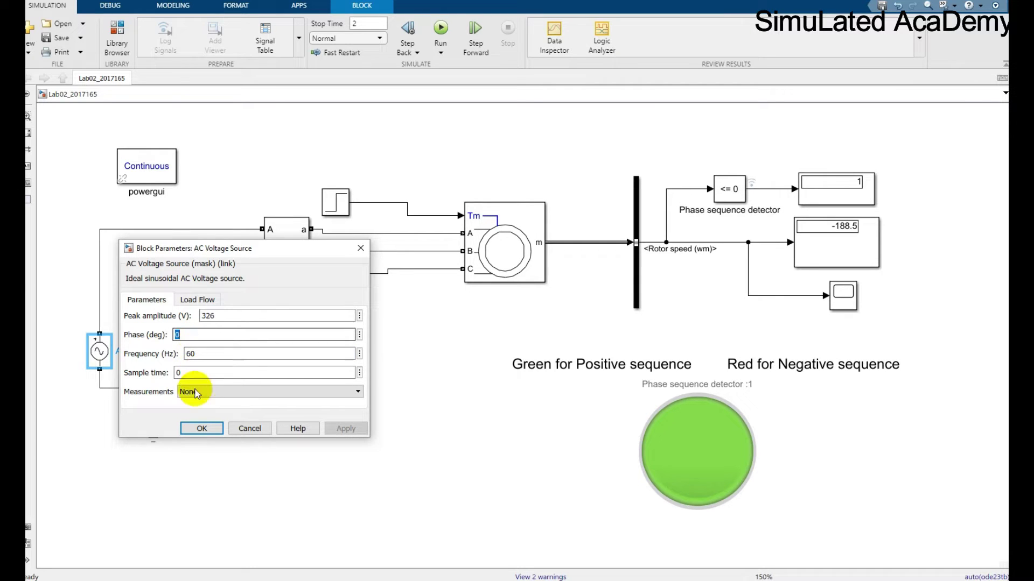
click(201, 429)
double_click(158, 353)
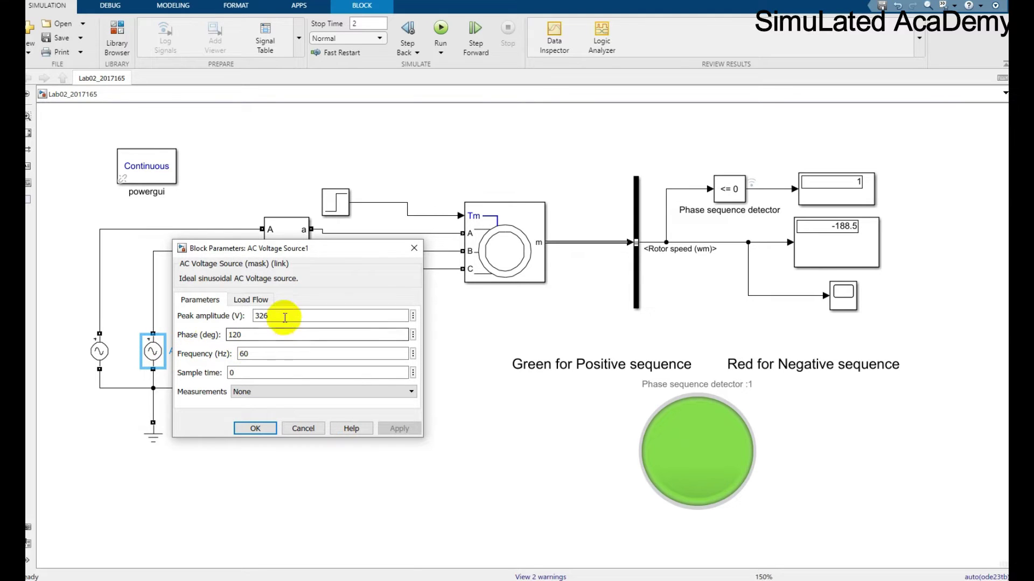
double_click(283, 316)
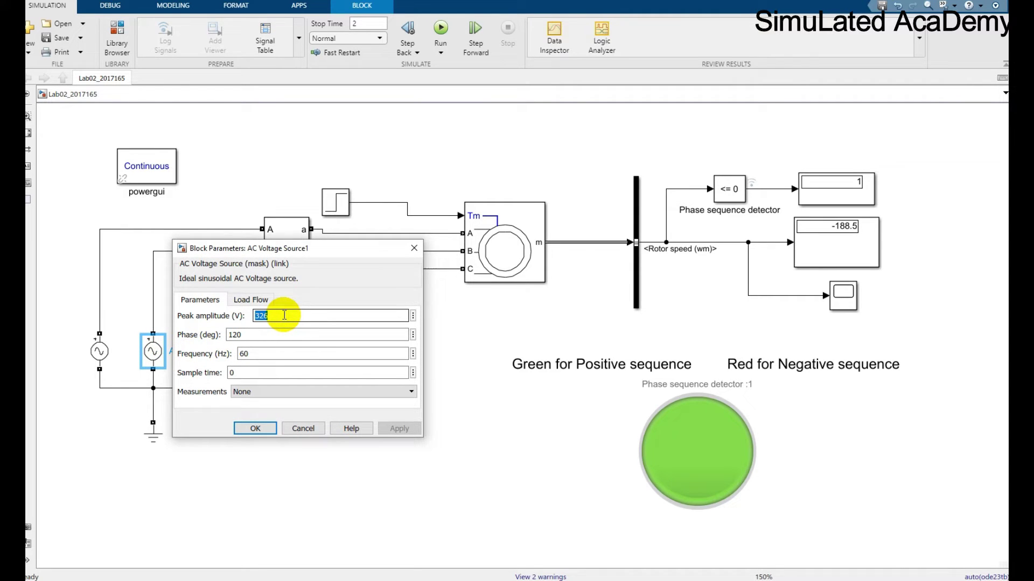
double_click(273, 335)
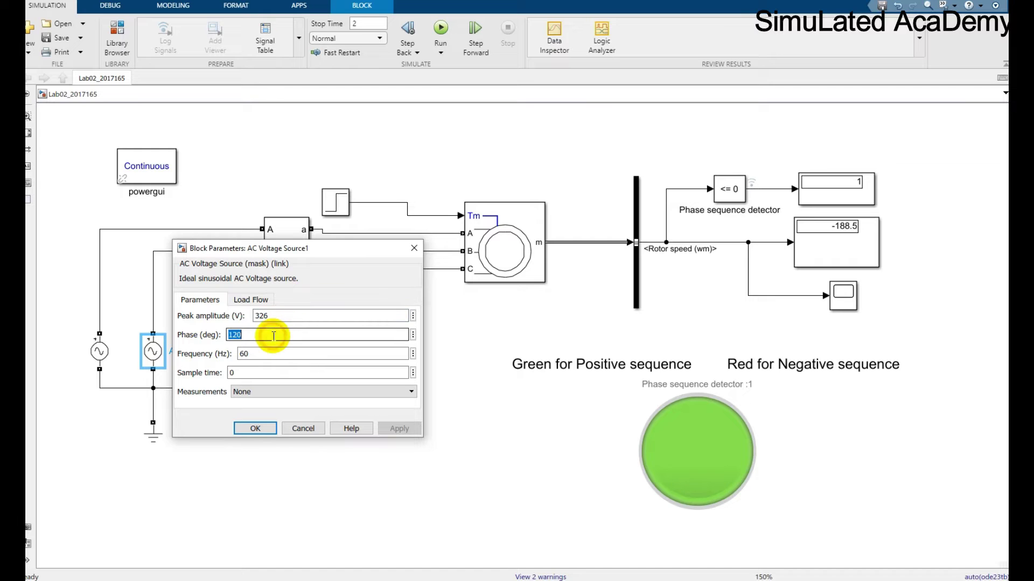
double_click(253, 354)
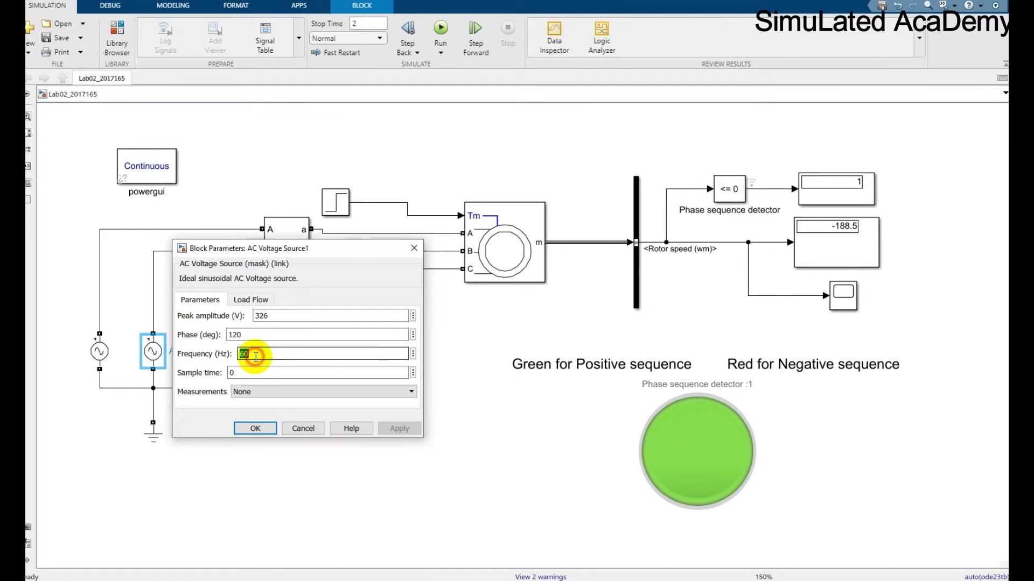
click(254, 429)
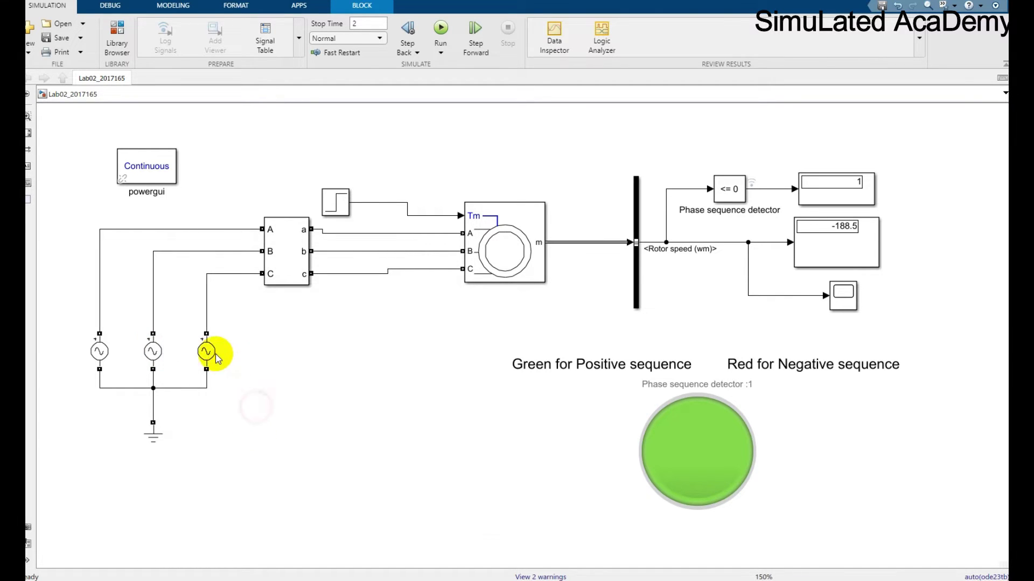
double_click(206, 352)
double_click(323, 316)
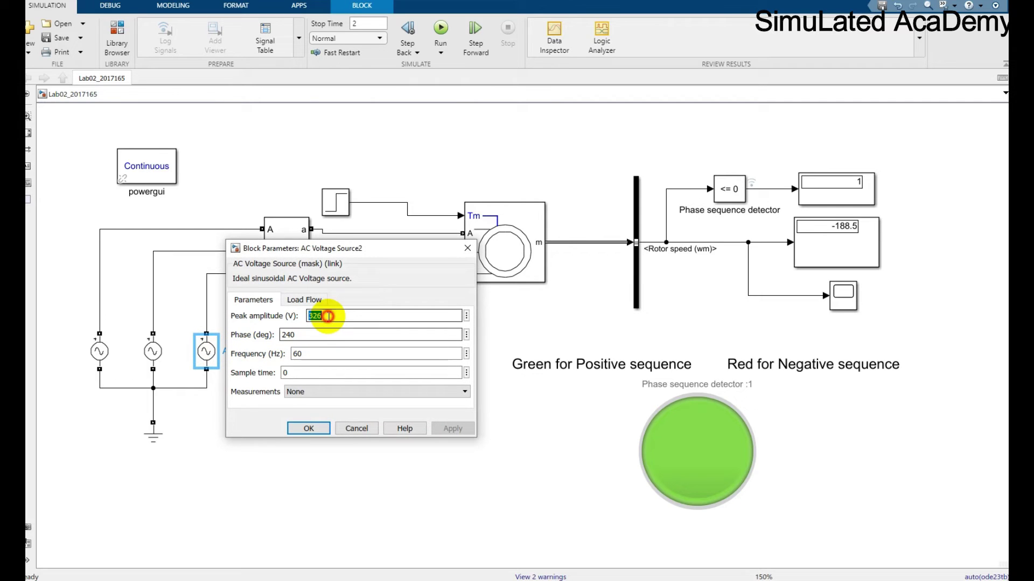
double_click(311, 336)
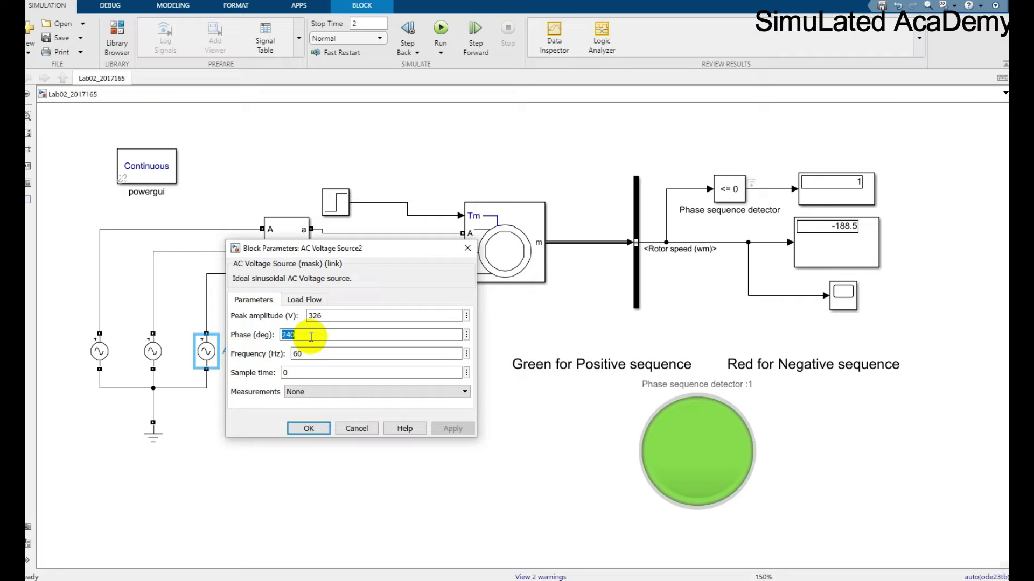
double_click(312, 354)
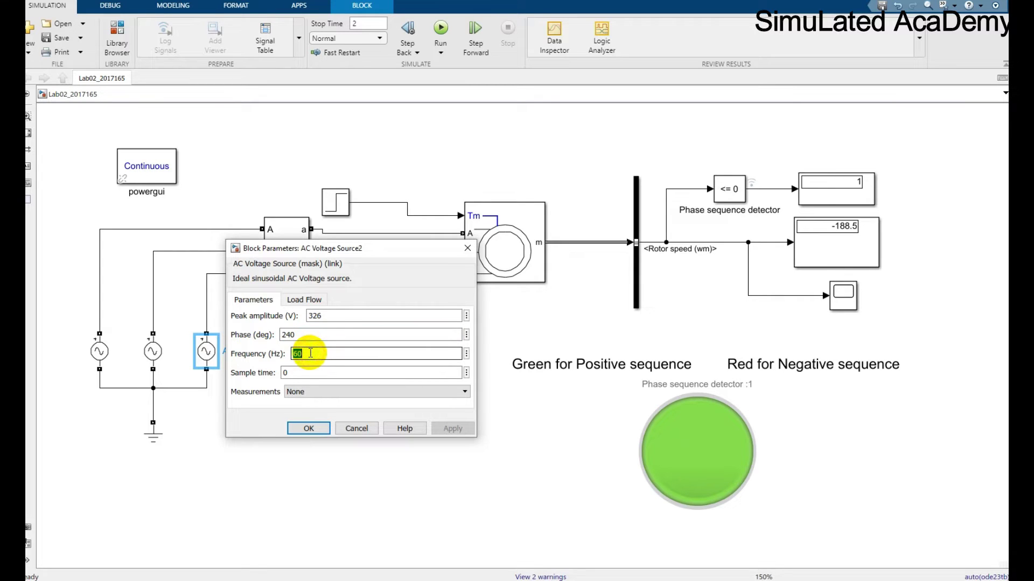
click(308, 429)
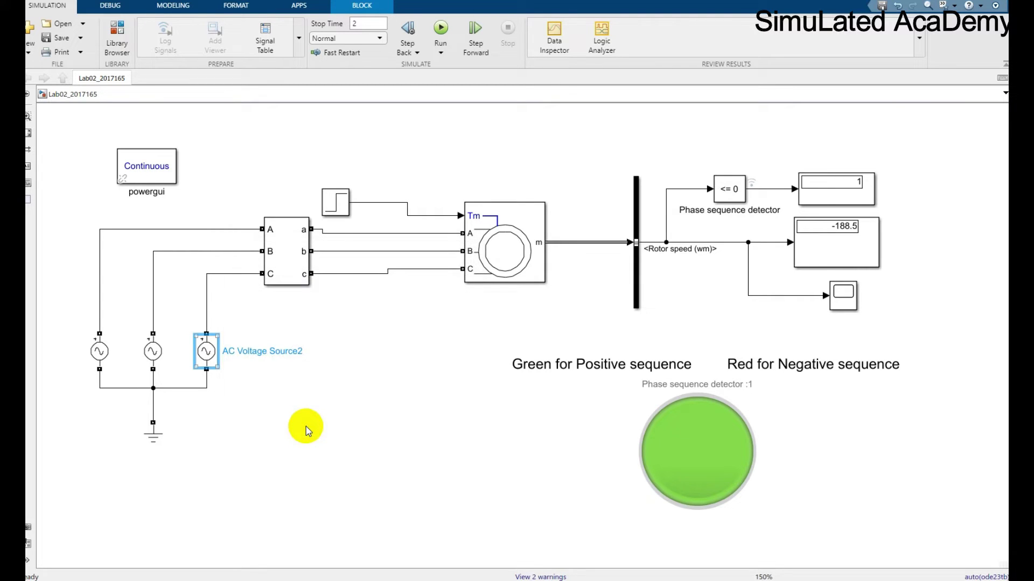
click(285, 256)
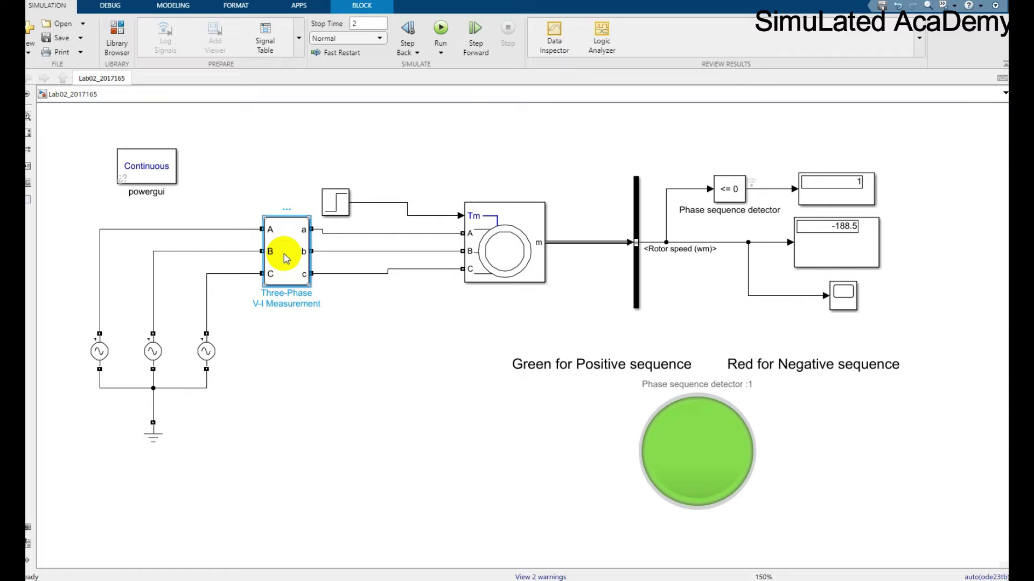
double_click(285, 257)
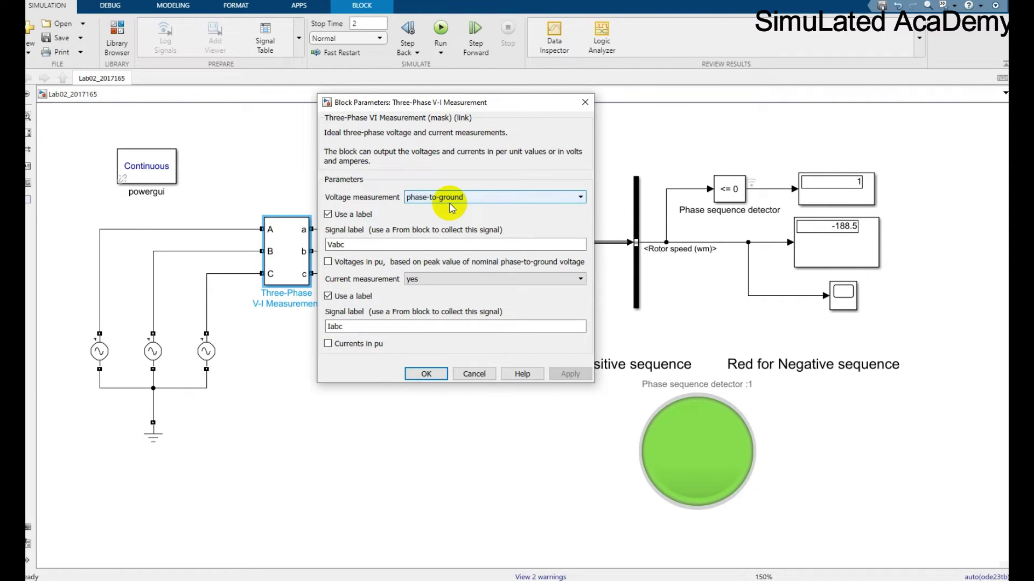
click(421, 374)
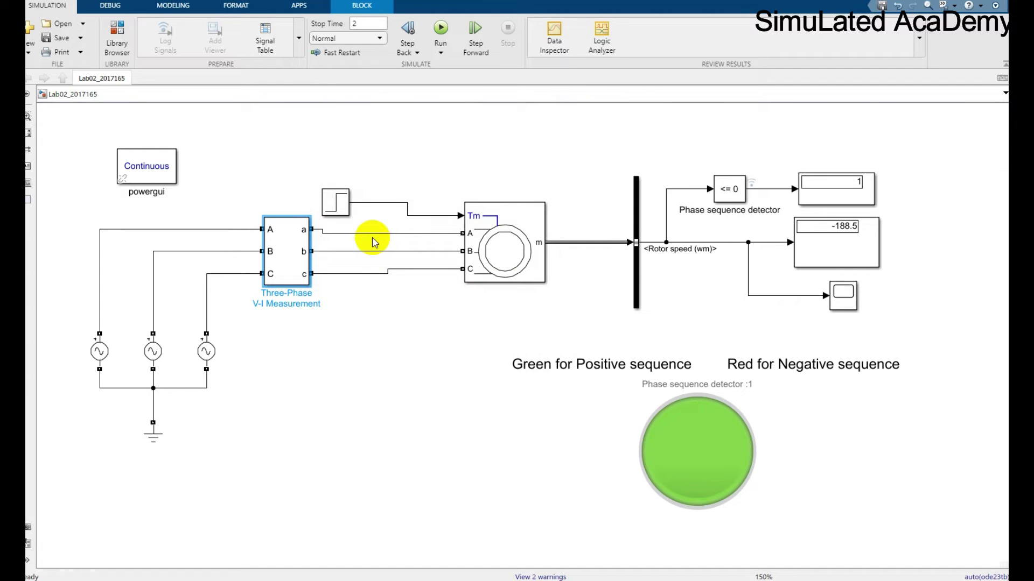
click(486, 244)
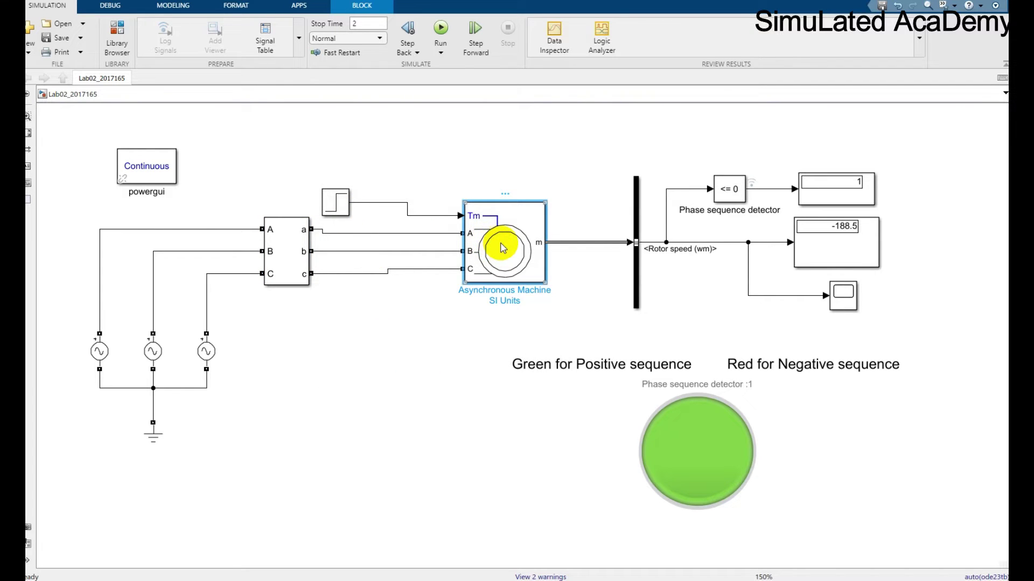
double_click(501, 247)
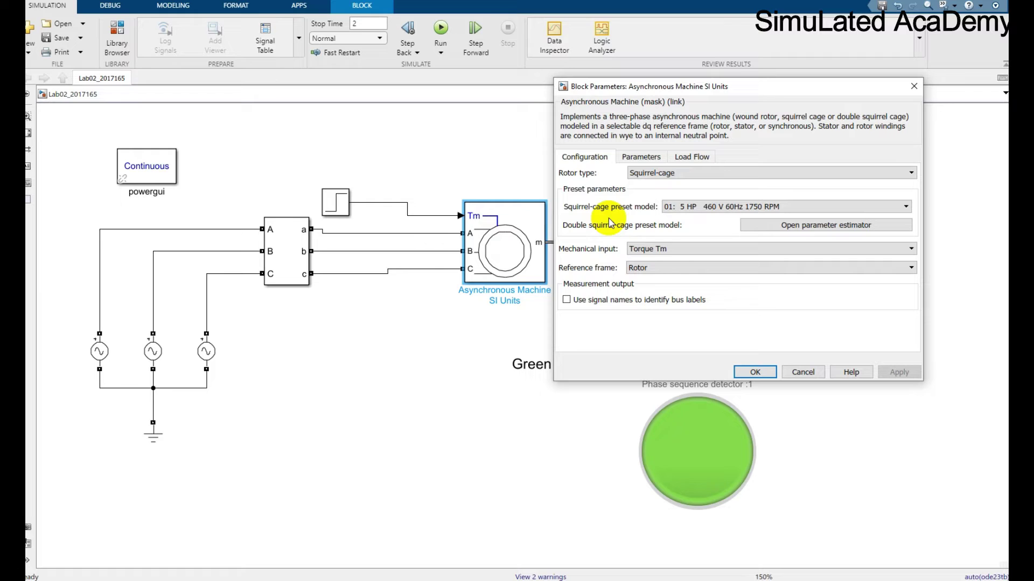
click(653, 173)
click(659, 175)
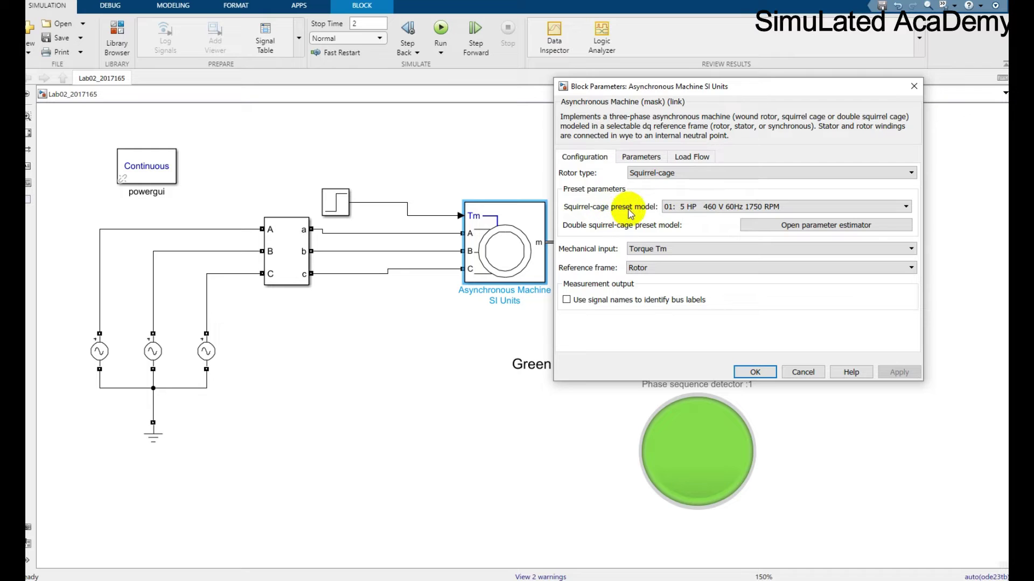
click(671, 211)
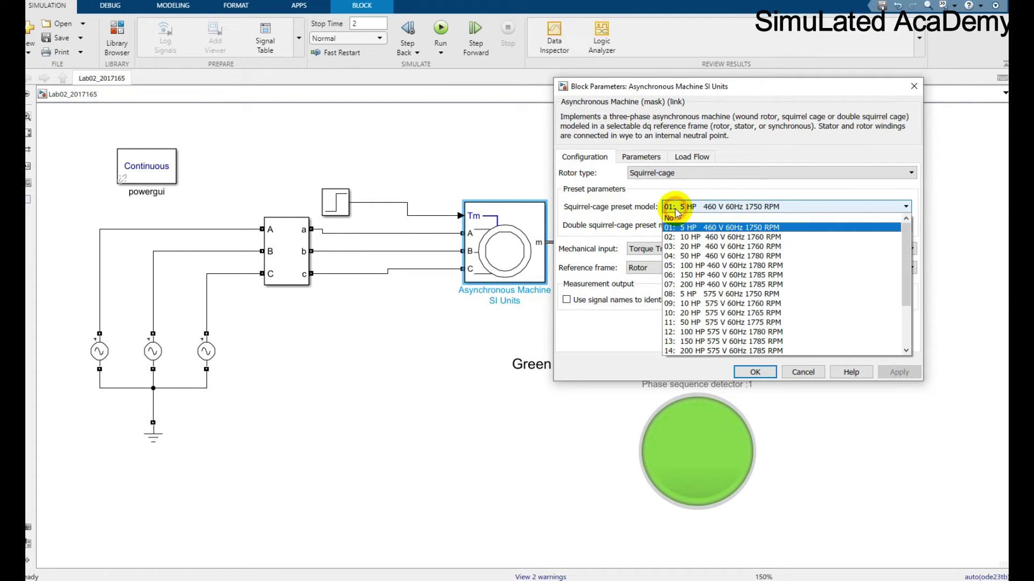
click(669, 209)
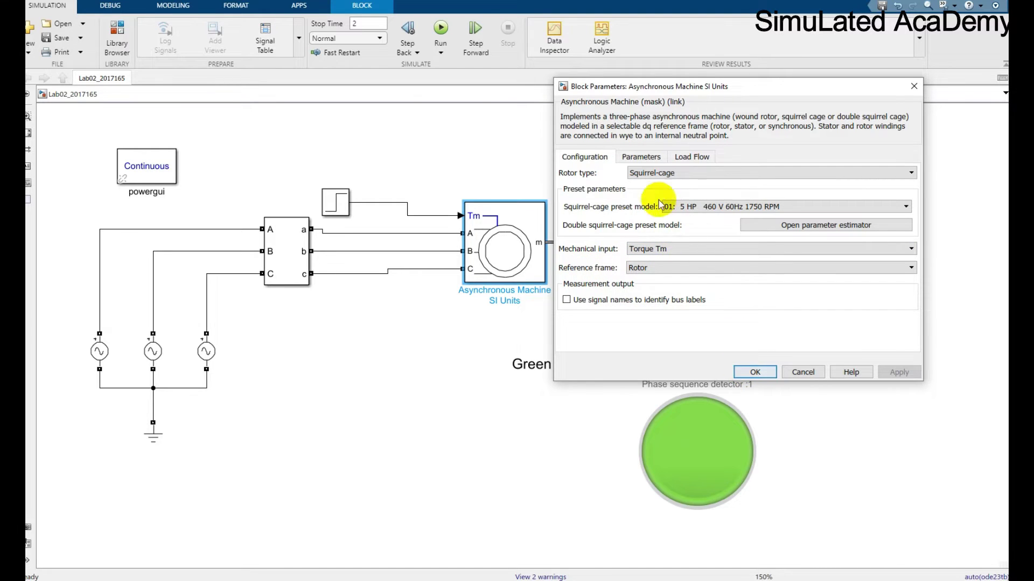
click(647, 159)
click(681, 160)
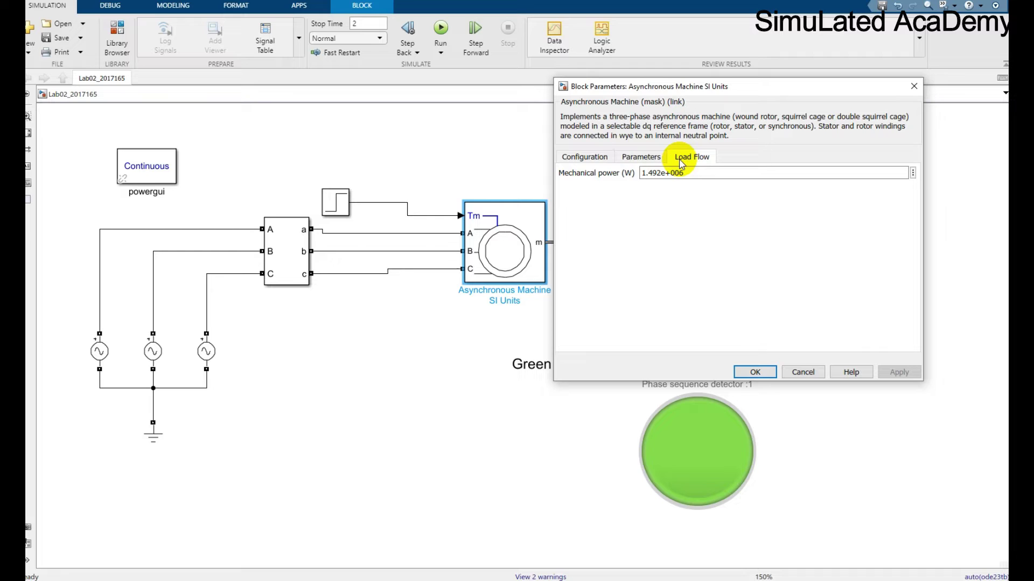
click(586, 157)
click(757, 371)
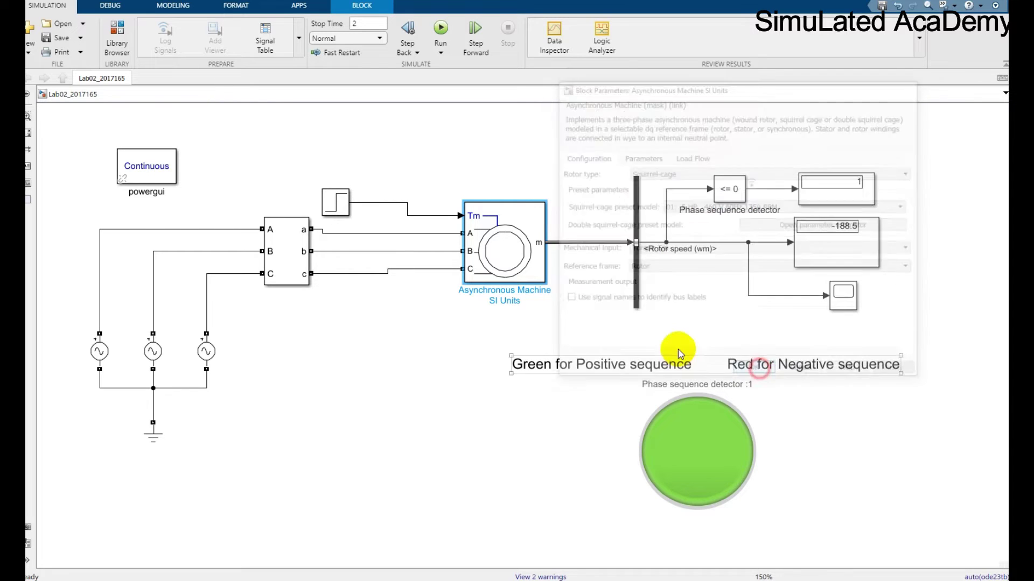
click(338, 204)
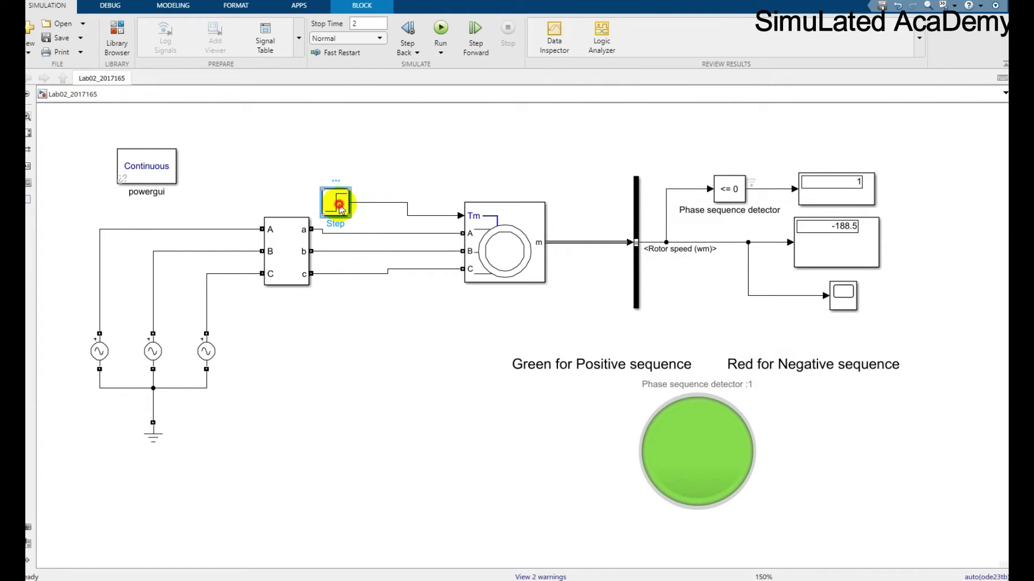
- Confirm the Step block has initial value 0 and final value 1, leaving it unchanged
double_click(339, 205)
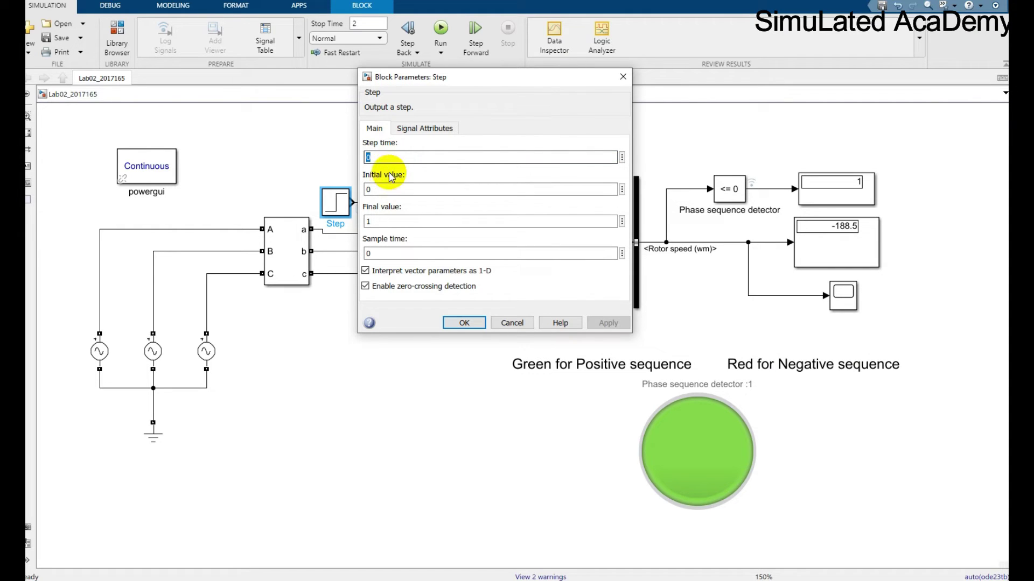
click(383, 188)
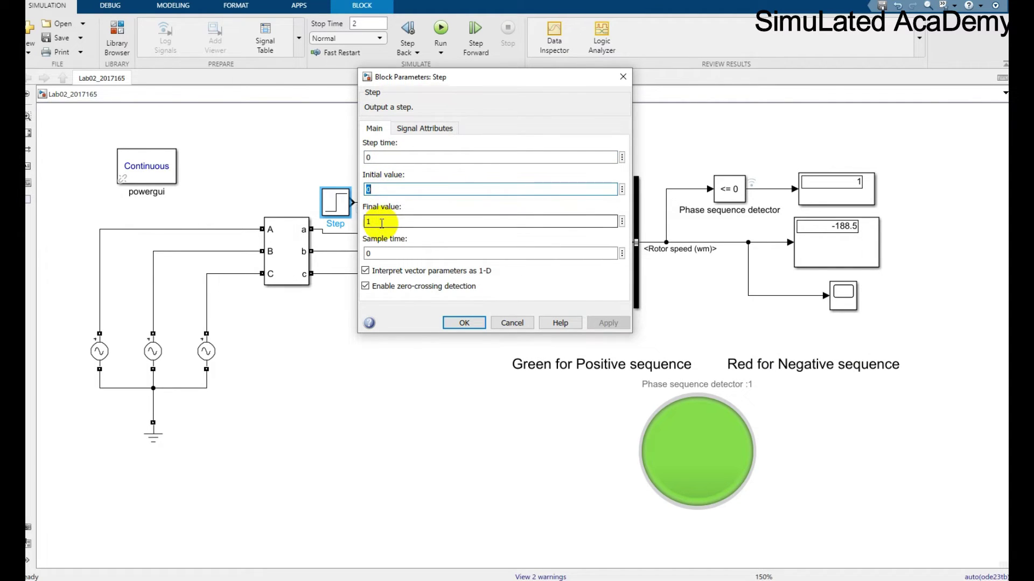
click(379, 225)
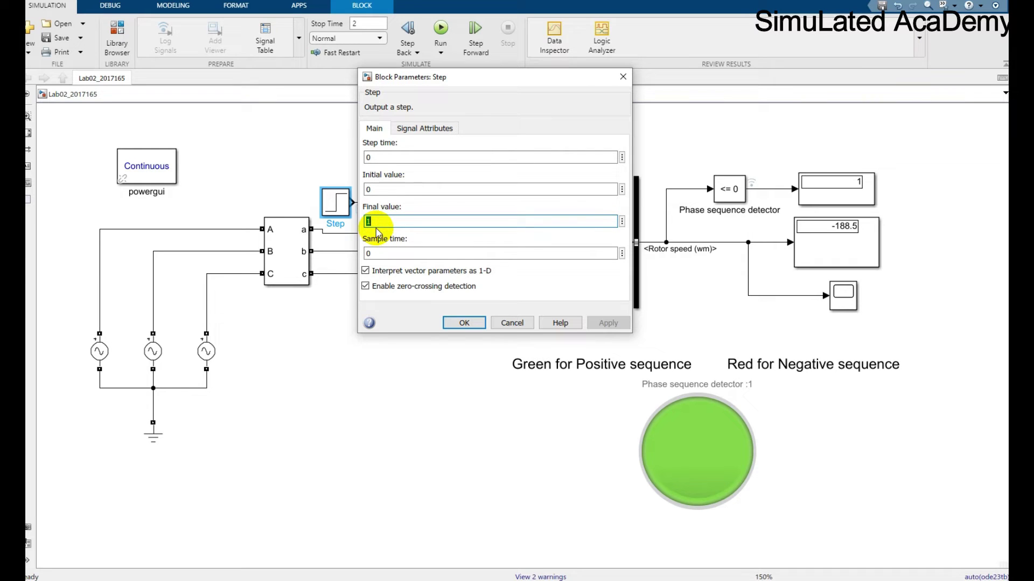
click(462, 322)
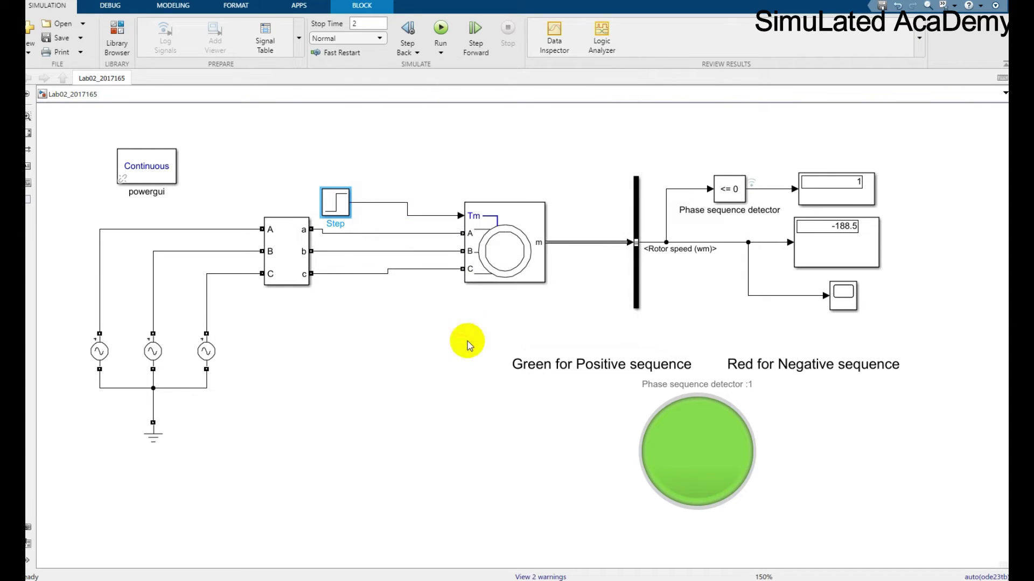
- Verify the Bus Selector outputs Mechanical.Rotor speed (wm), then select the rotor speed display
click(636, 293)
double_click(638, 291)
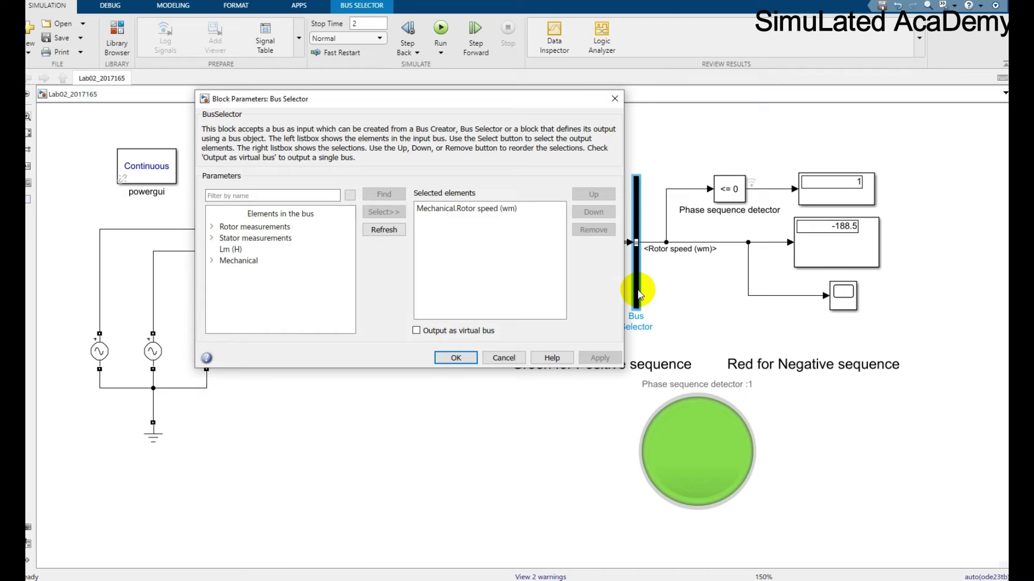
click(470, 215)
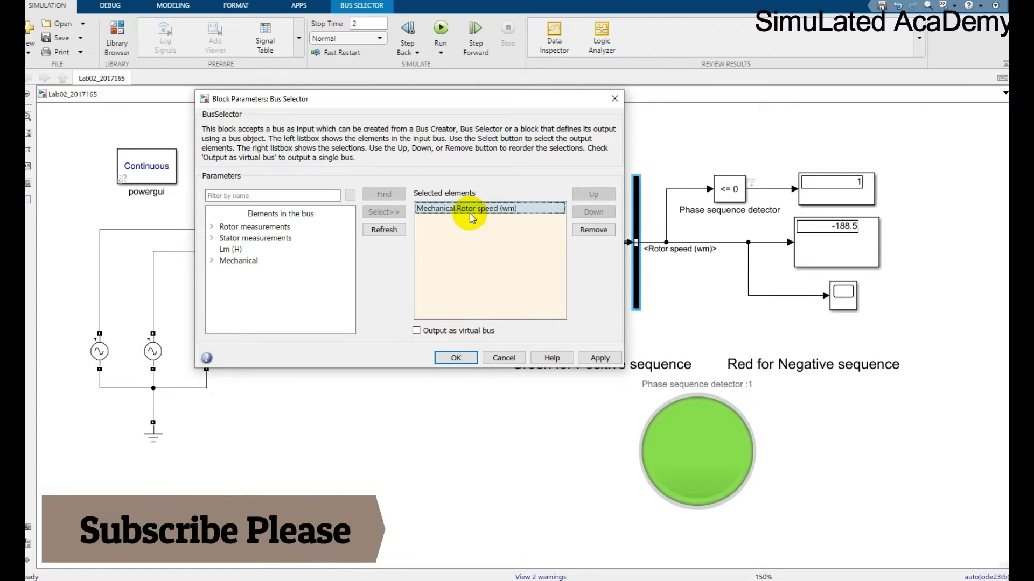
click(614, 98)
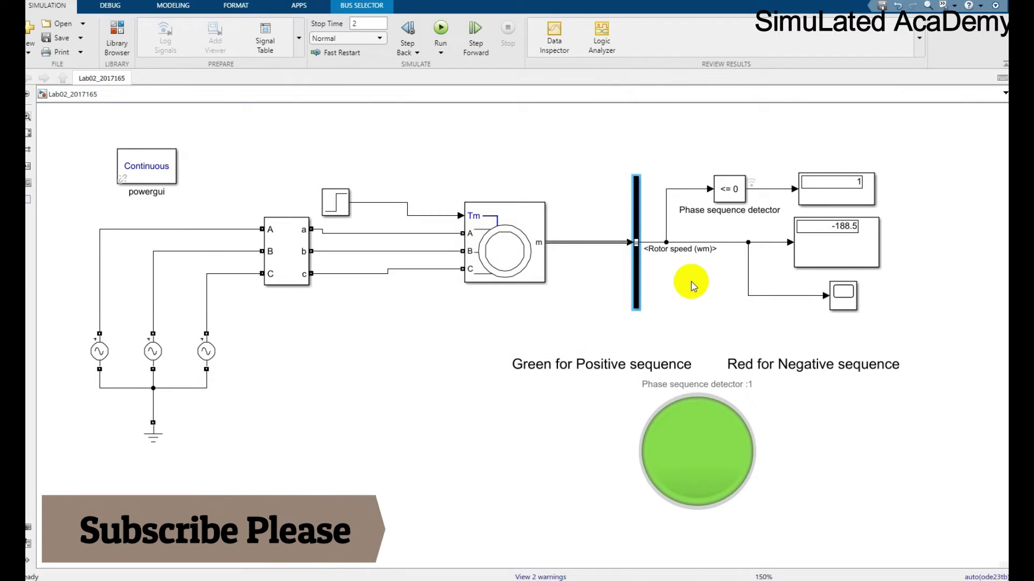
click(833, 251)
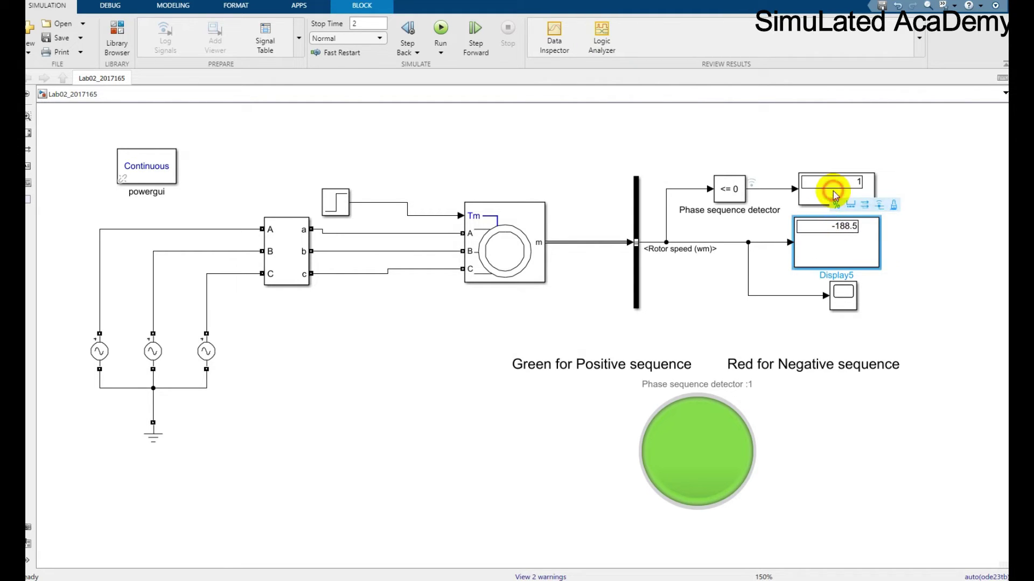
click(731, 192)
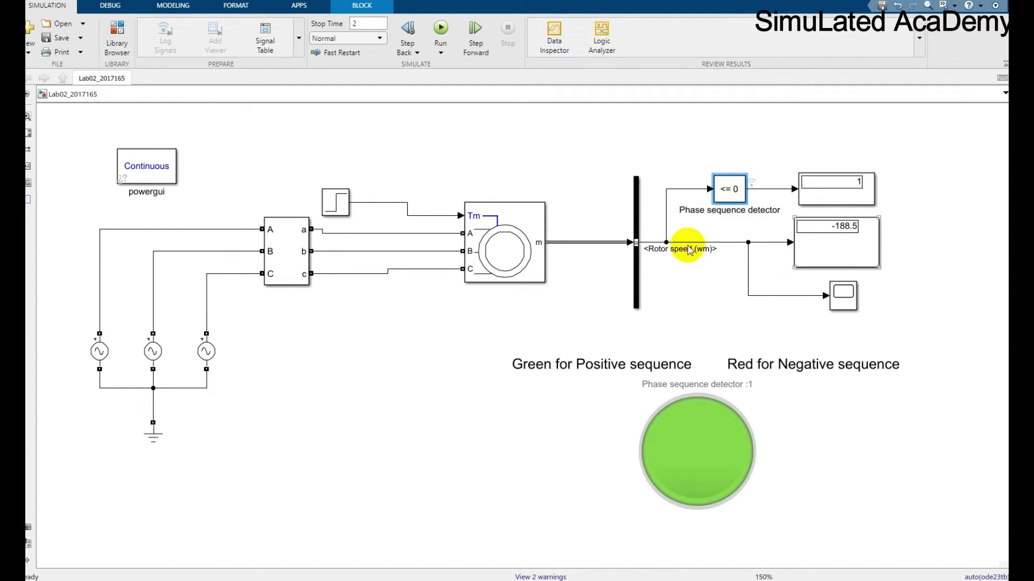
double_click(729, 188)
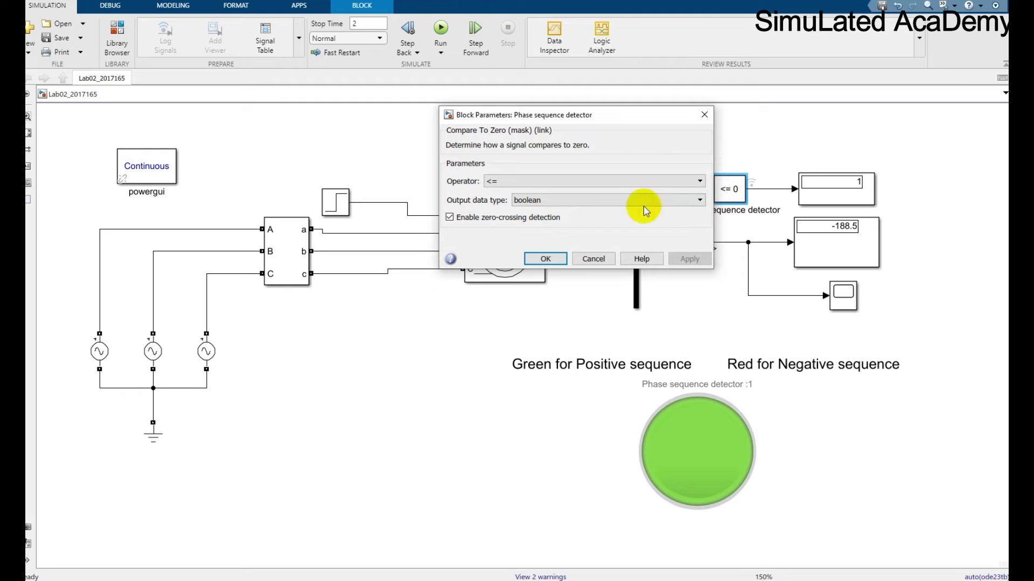
click(545, 259)
click(683, 406)
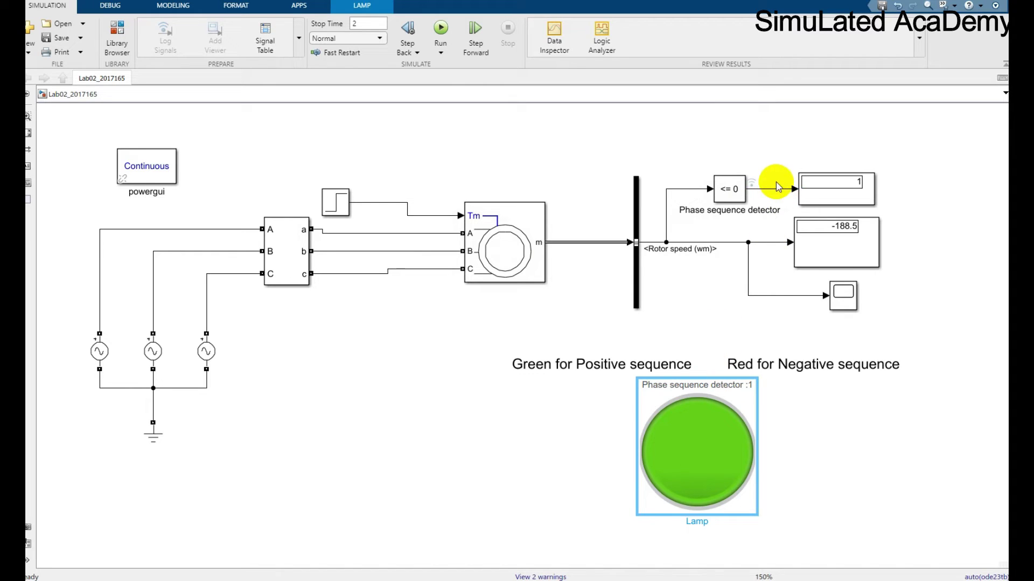
click(730, 190)
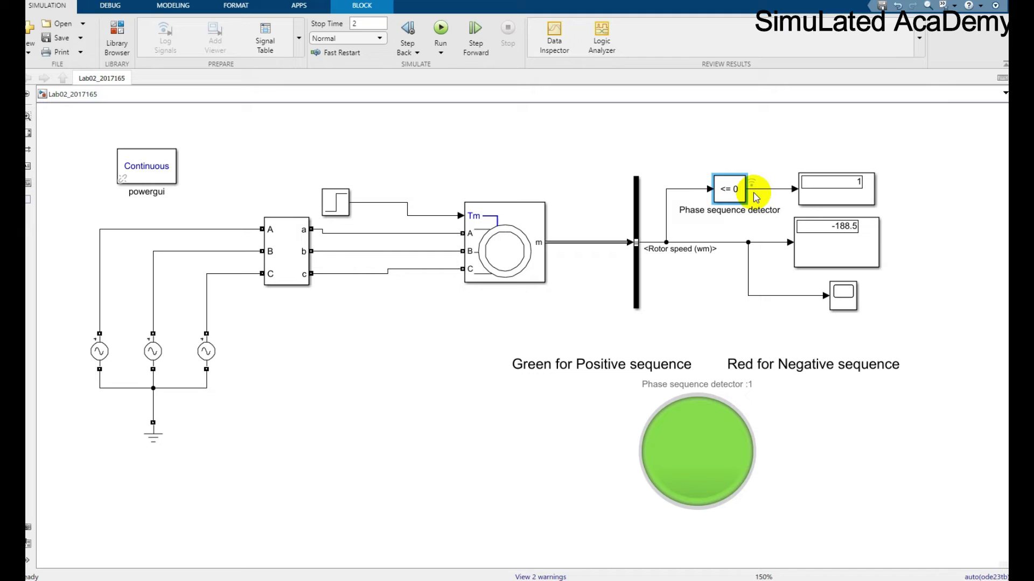
double_click(730, 189)
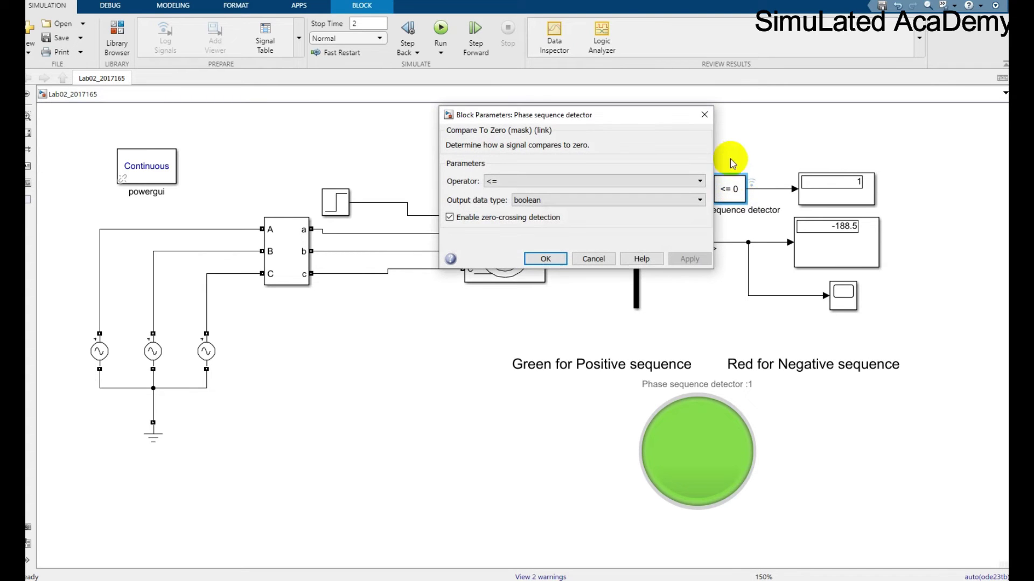
click(705, 114)
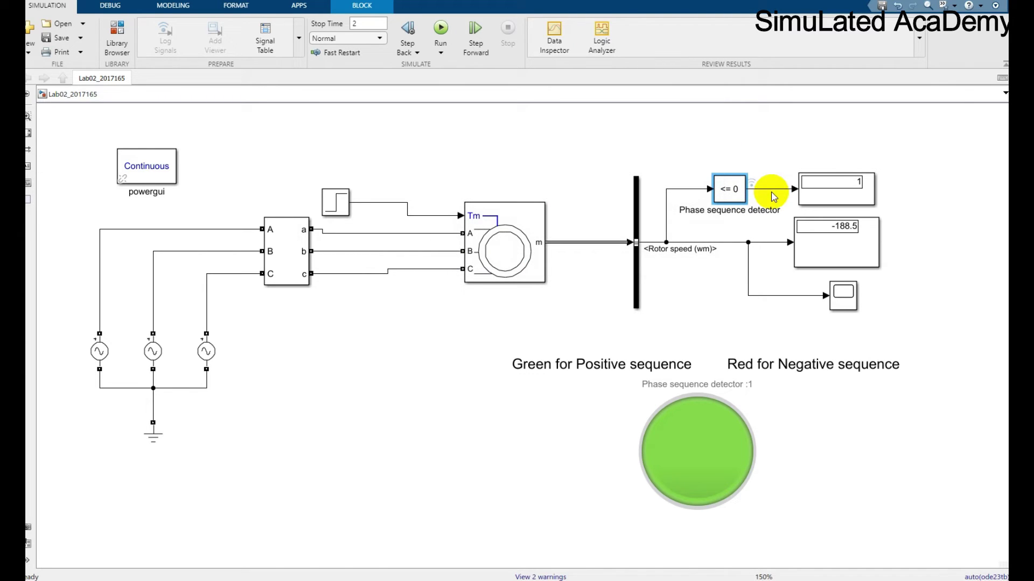
click(707, 477)
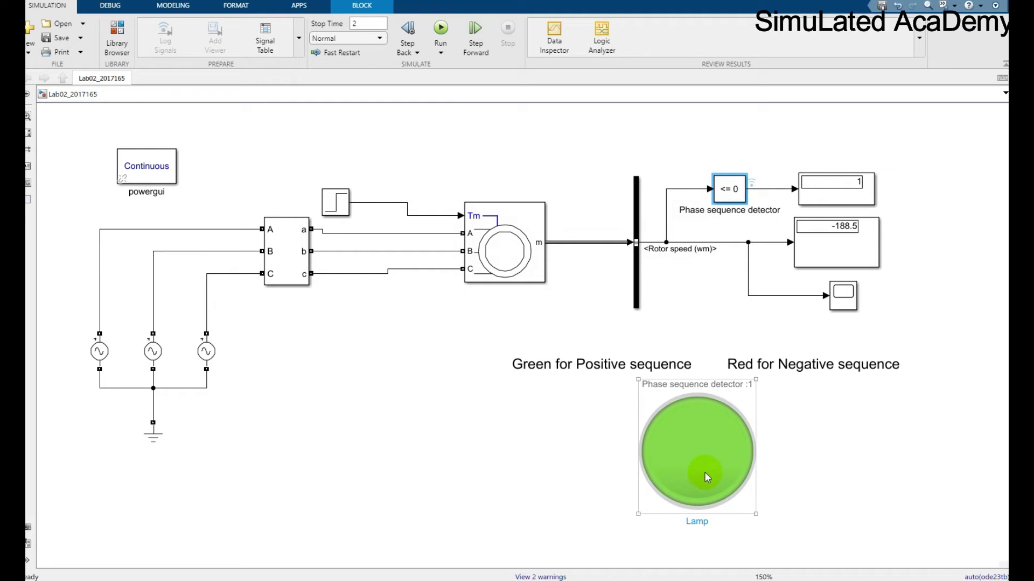
click(792, 476)
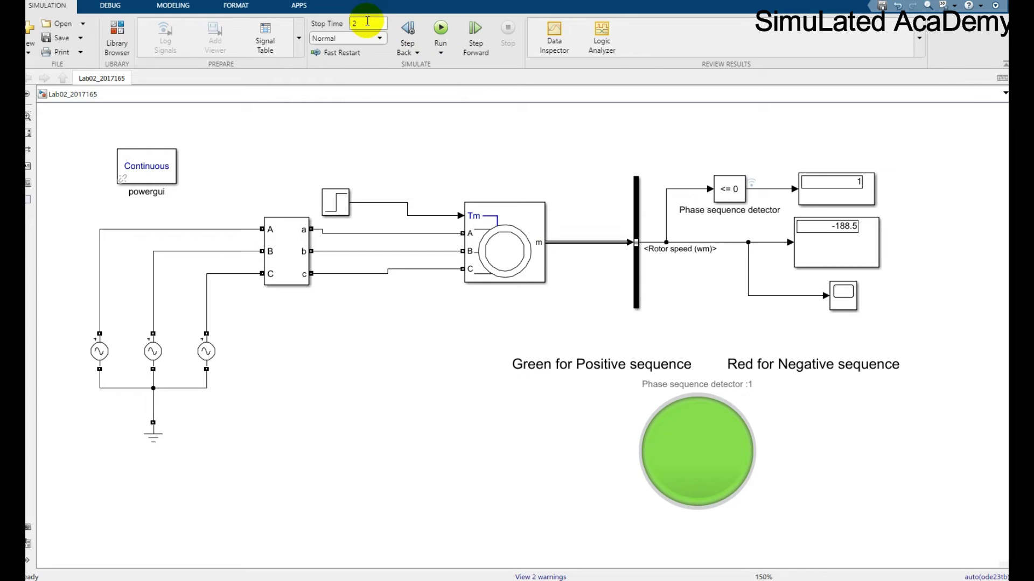
click(441, 28)
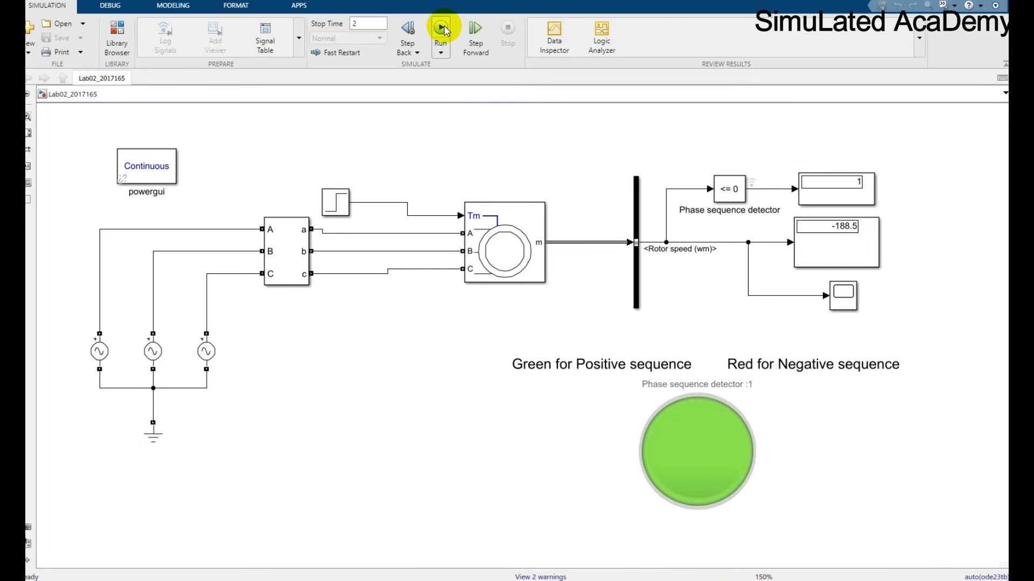
click(673, 435)
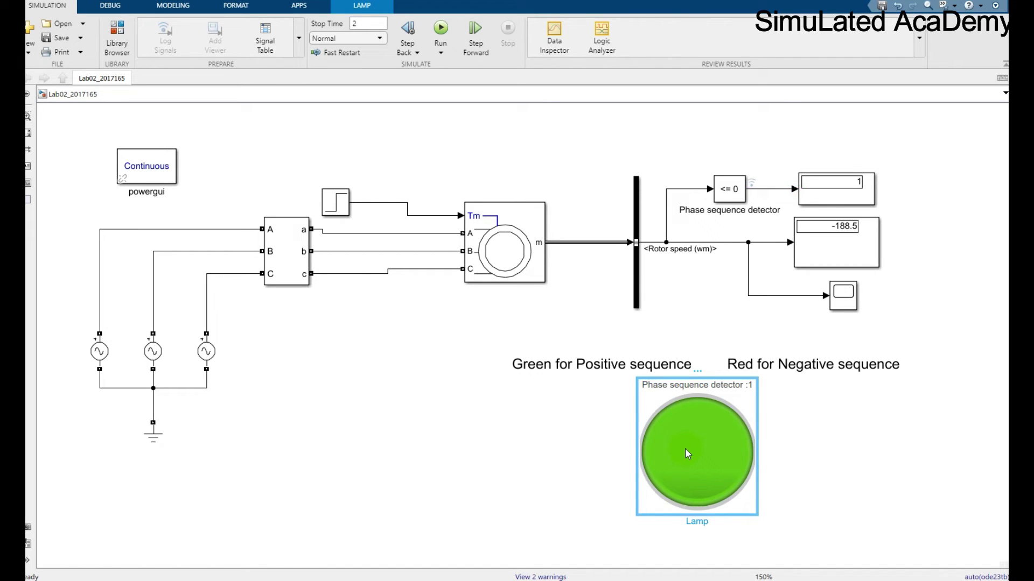
- Change the middle AC voltage source's phase from 120° to 240°
click(491, 415)
click(155, 351)
double_click(155, 351)
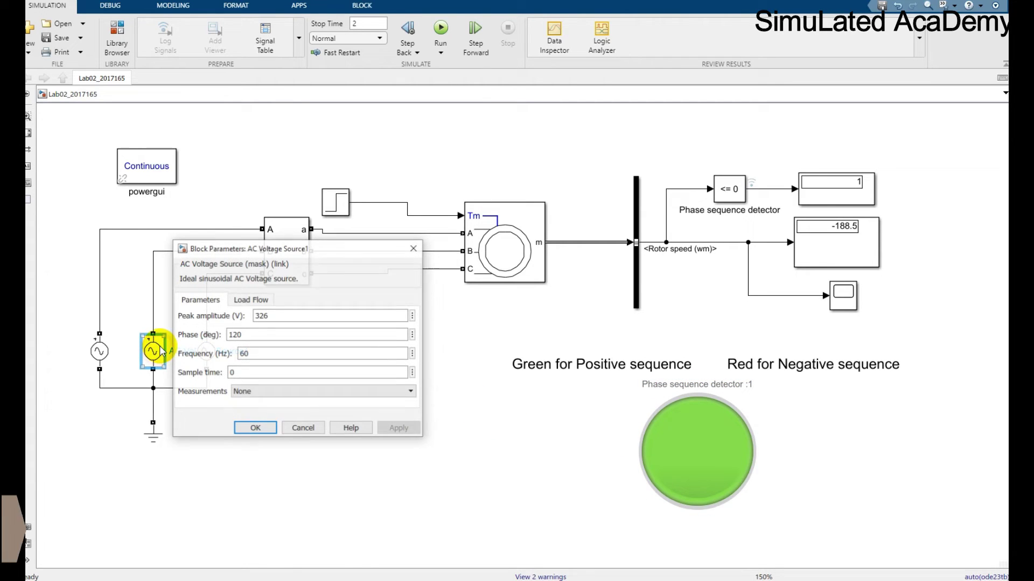
double_click(259, 336)
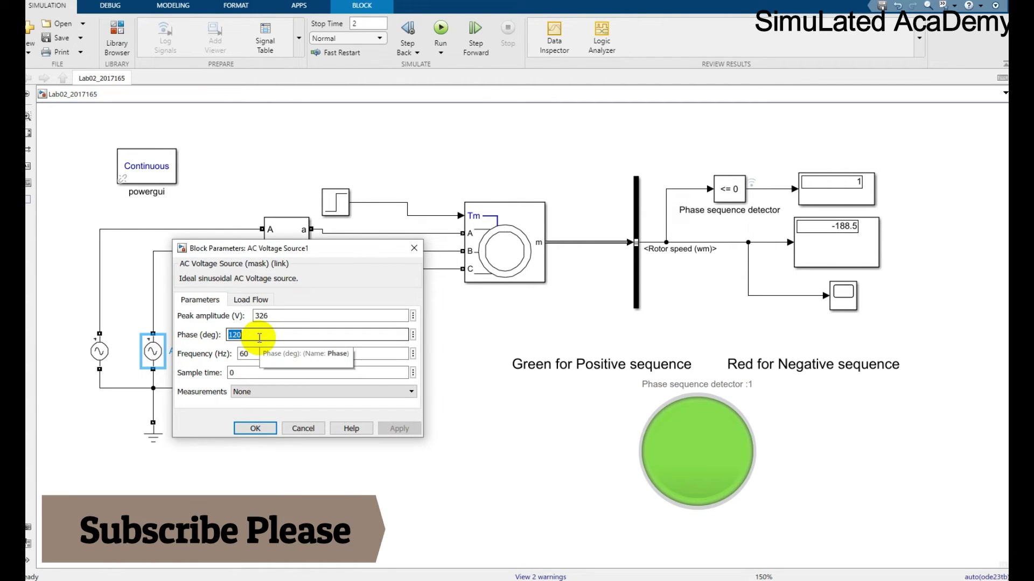
text(2)
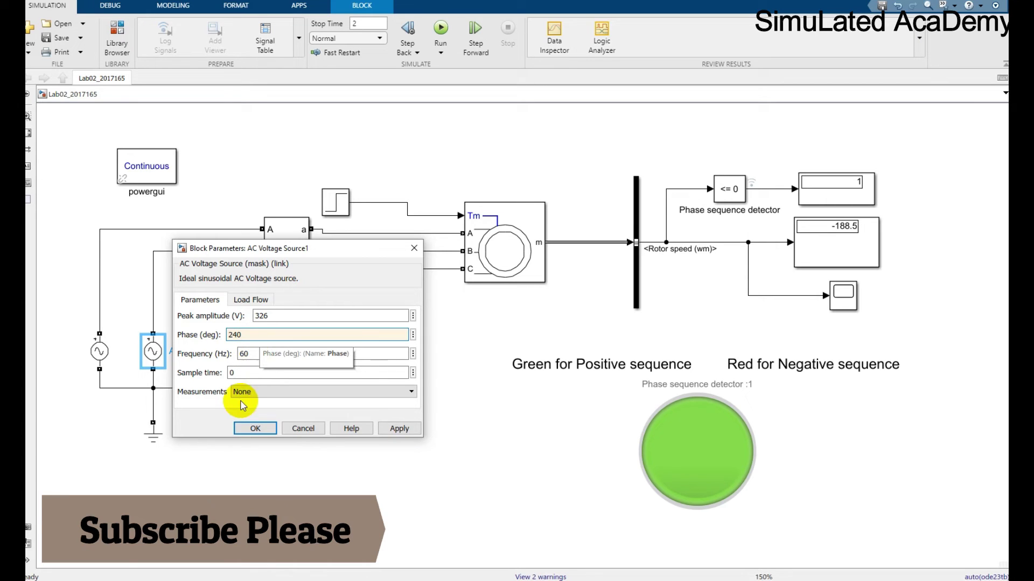
click(255, 428)
- Change AC Voltage Source2's phase from 240° to 120°
click(206, 352)
double_click(206, 352)
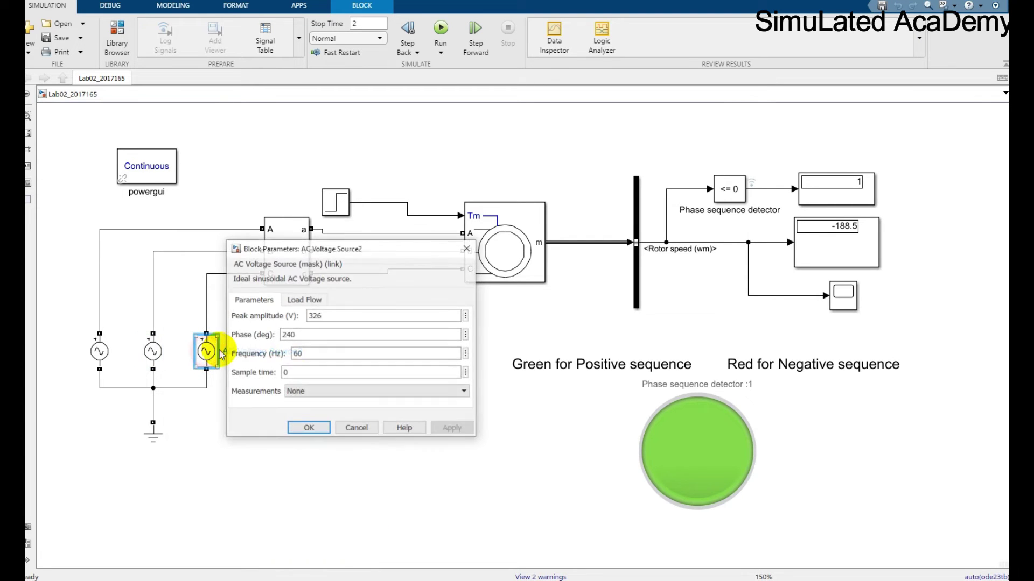
double_click(312, 333)
text(120)
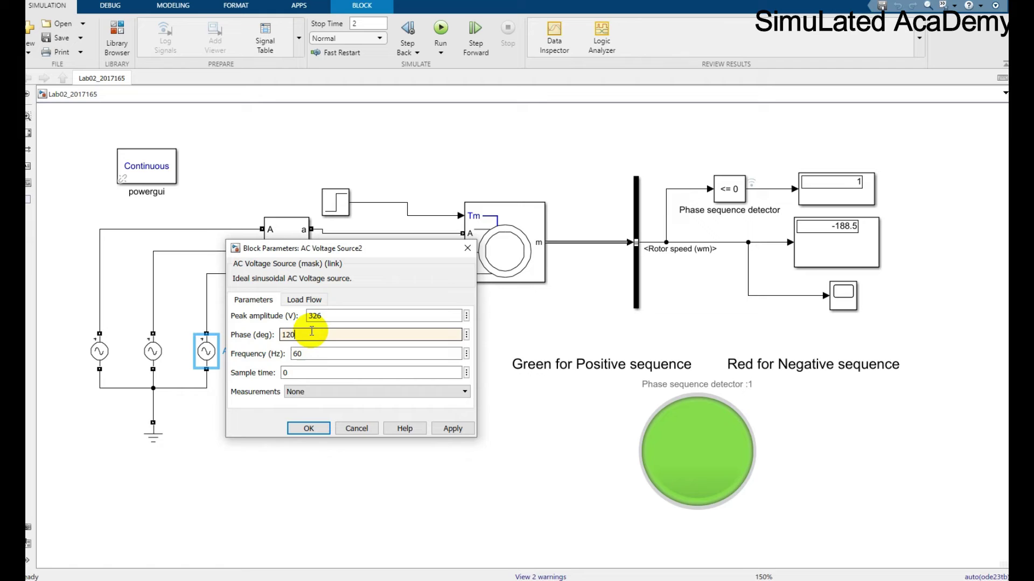
click(308, 428)
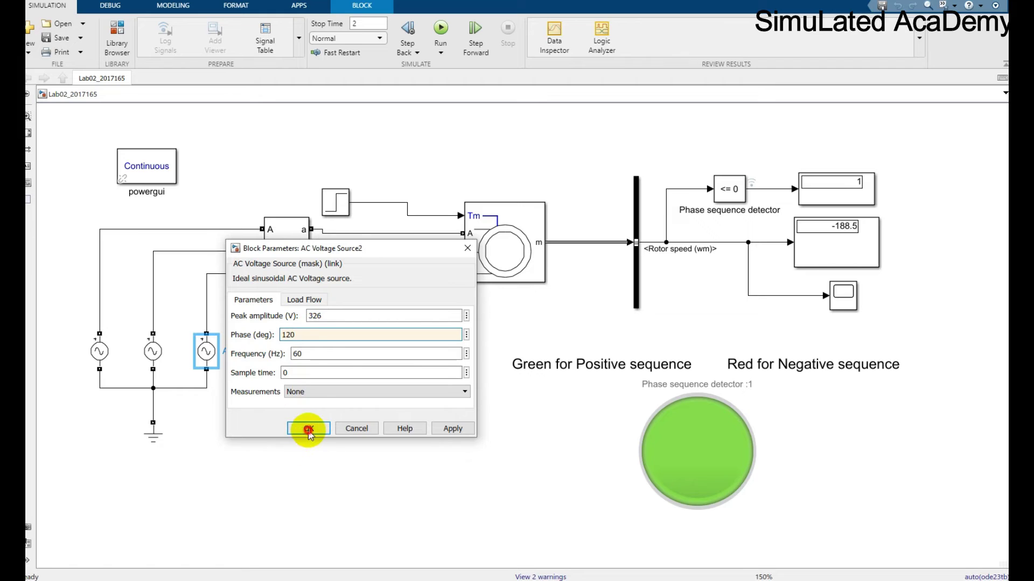
- Run the simulation and inspect the now-red lamp and its green/red annotation
click(440, 28)
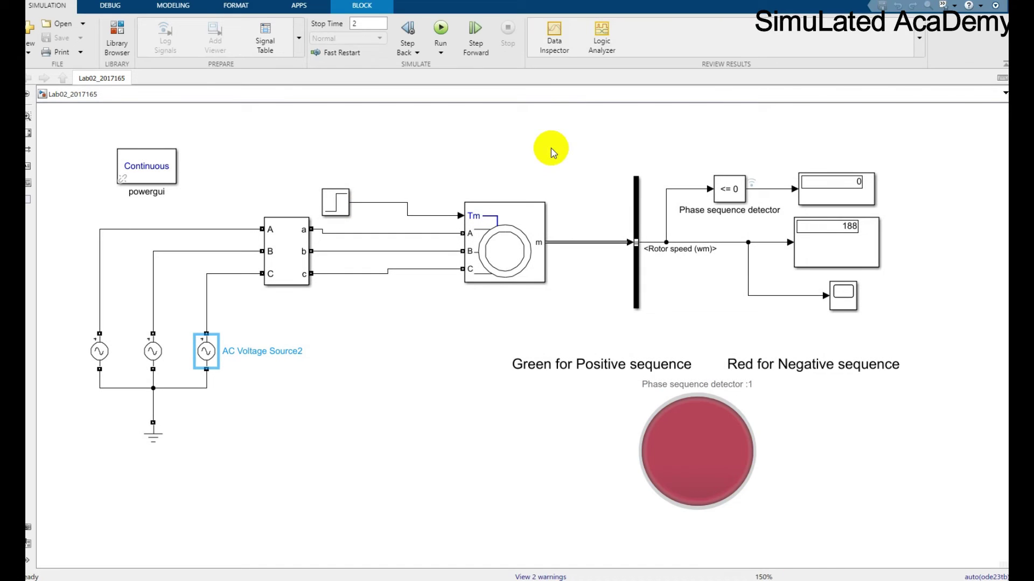
click(736, 424)
click(819, 360)
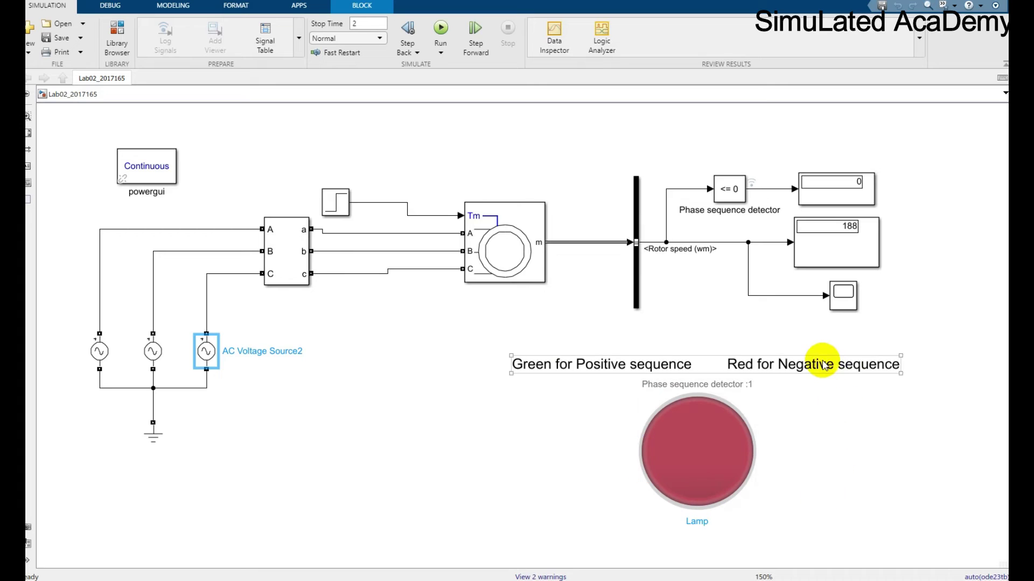
click(631, 415)
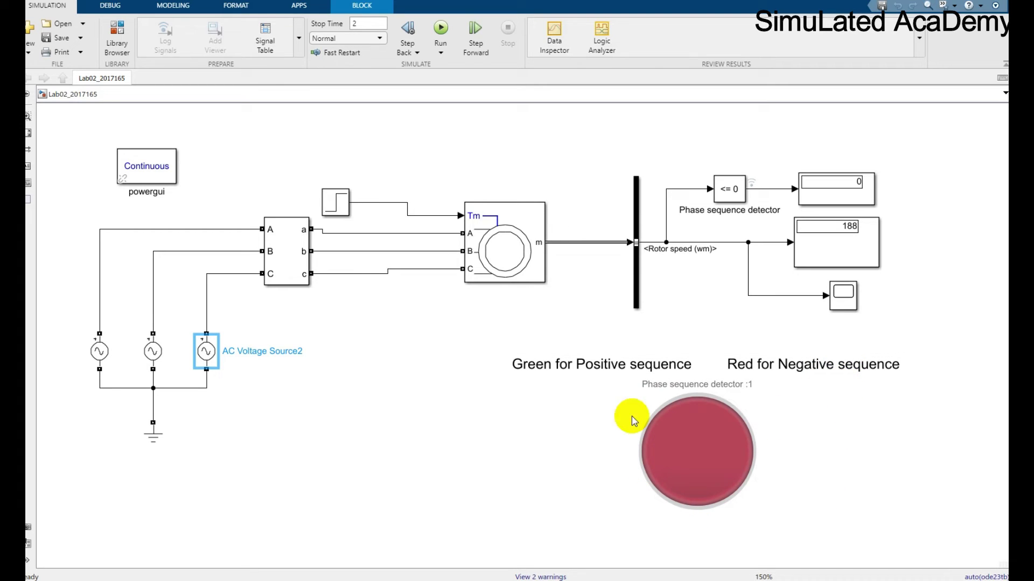
- Open the Scope to view rotor speed settling near +188, then close the plot
click(841, 298)
double_click(842, 297)
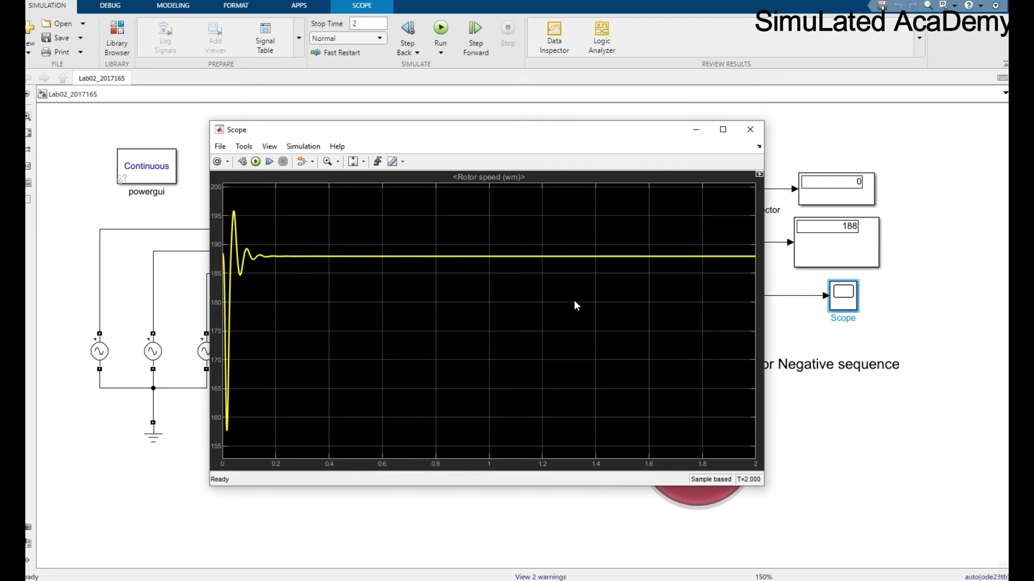
click(758, 157)
click(751, 130)
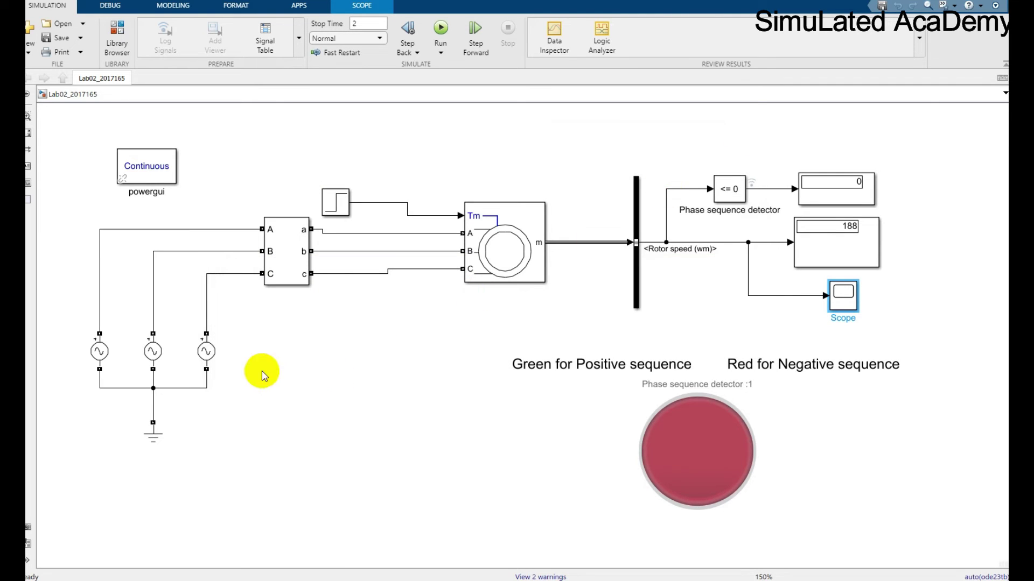
- Set the middle AC voltage source's phase back to 120°
click(153, 352)
double_click(154, 352)
double_click(252, 335)
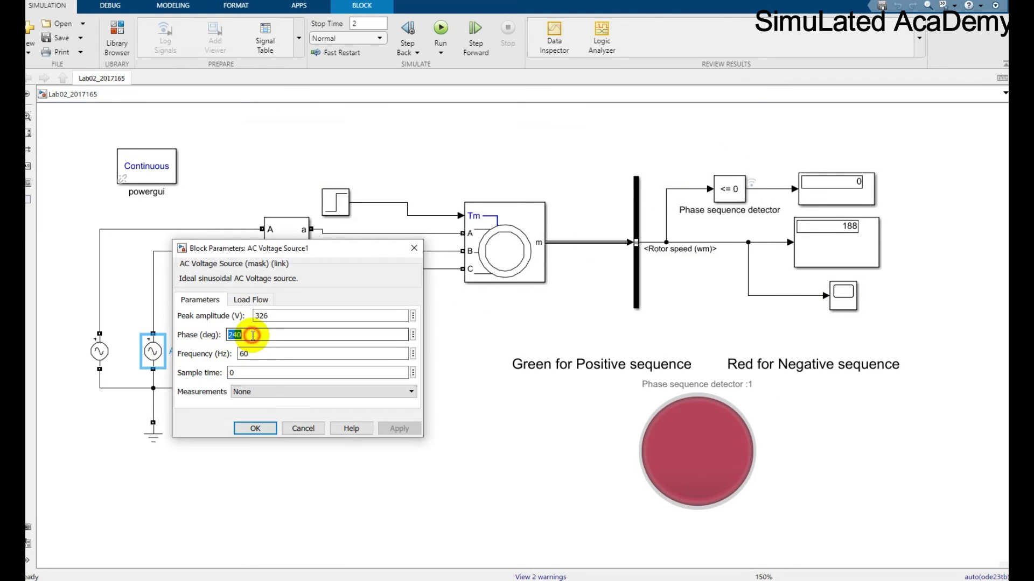
text(120)
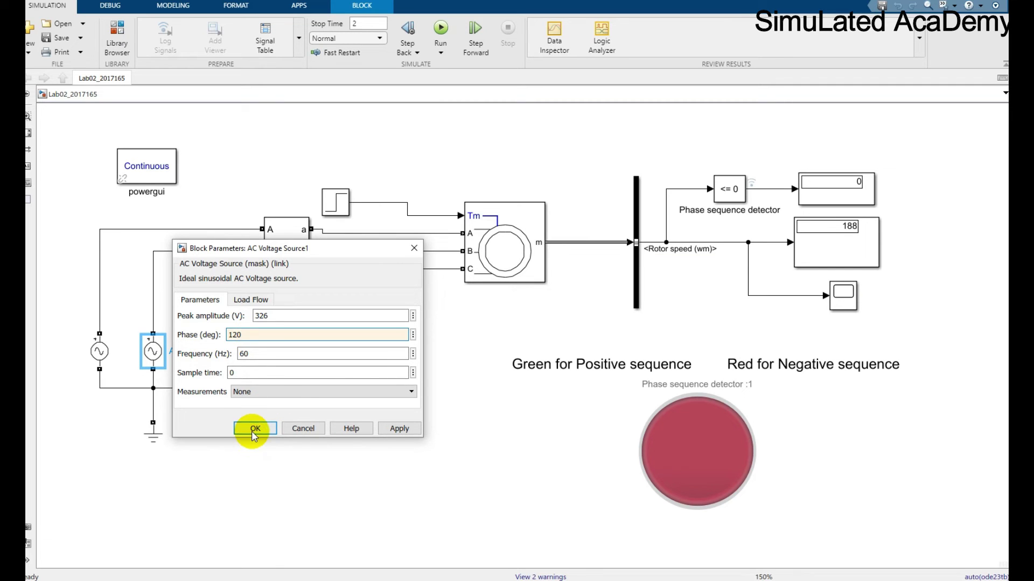
click(253, 429)
- Set the third source's phase to 240° and rerun so the lamp shows green
double_click(207, 350)
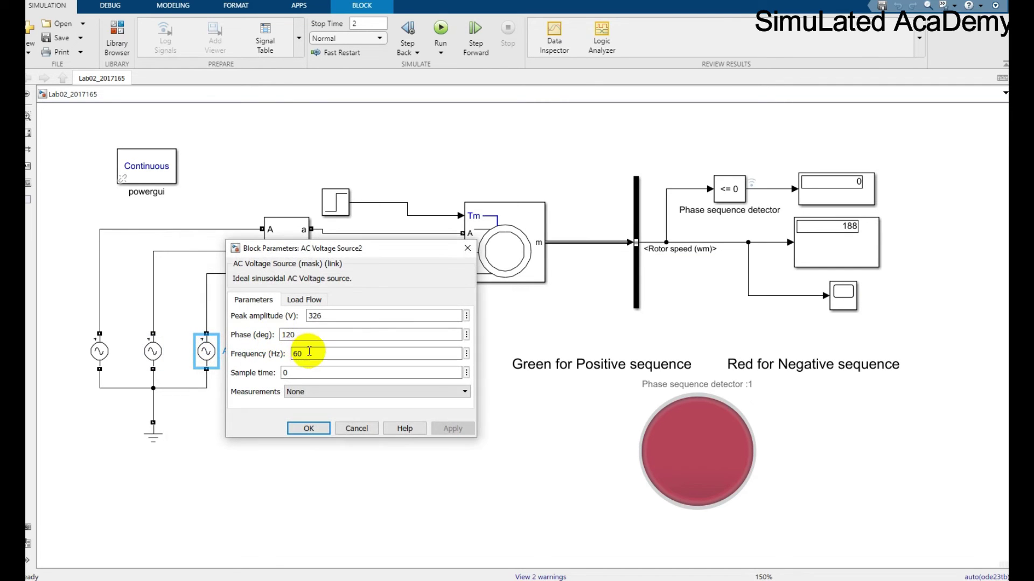
double_click(311, 339)
text(2)
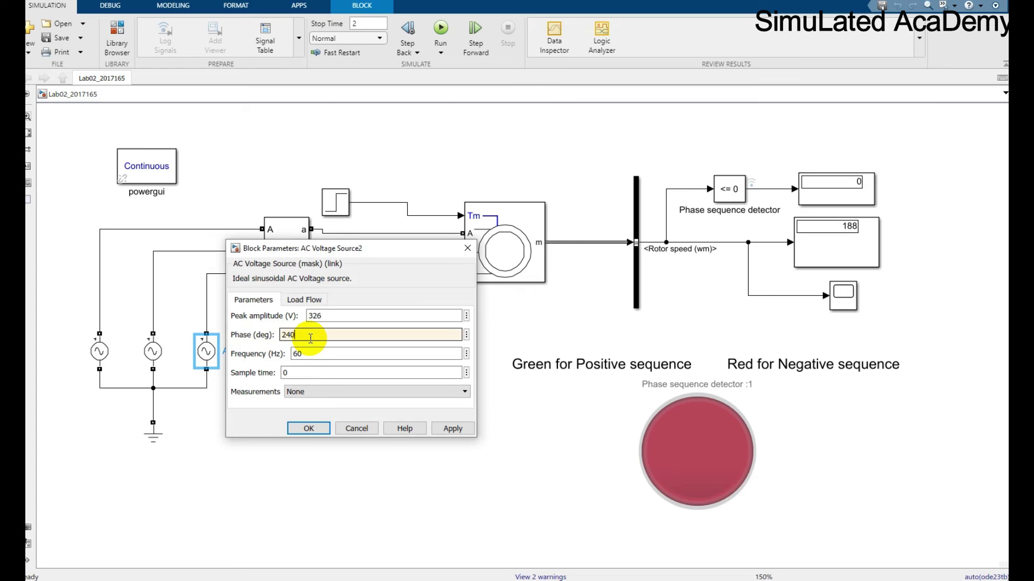
text(40)
click(309, 429)
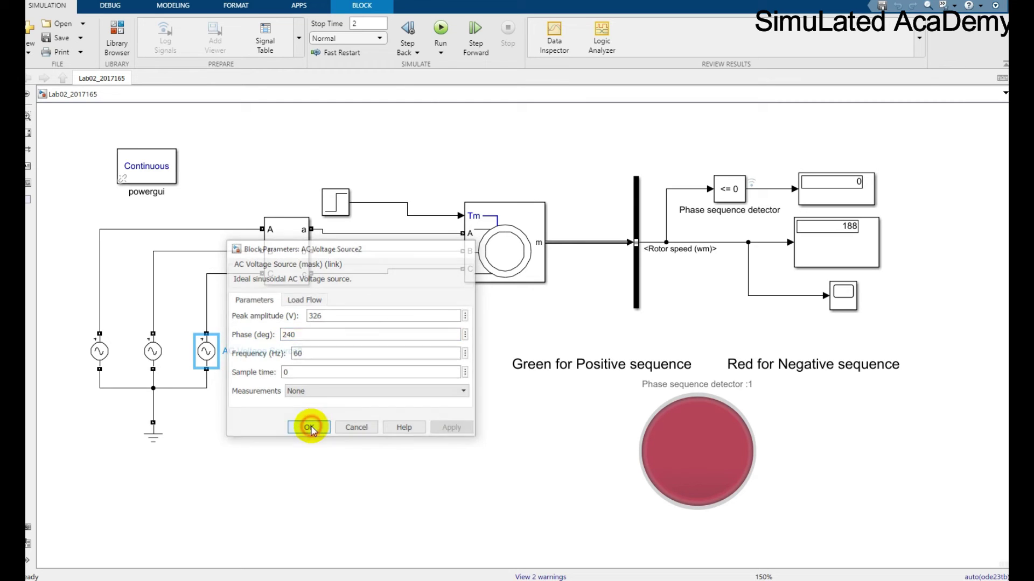
click(440, 33)
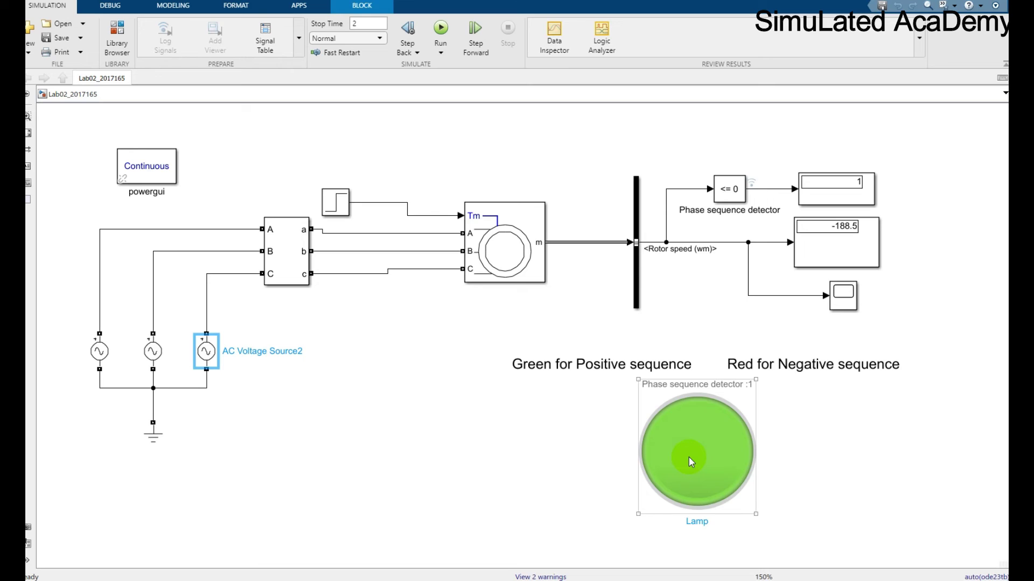
click(518, 368)
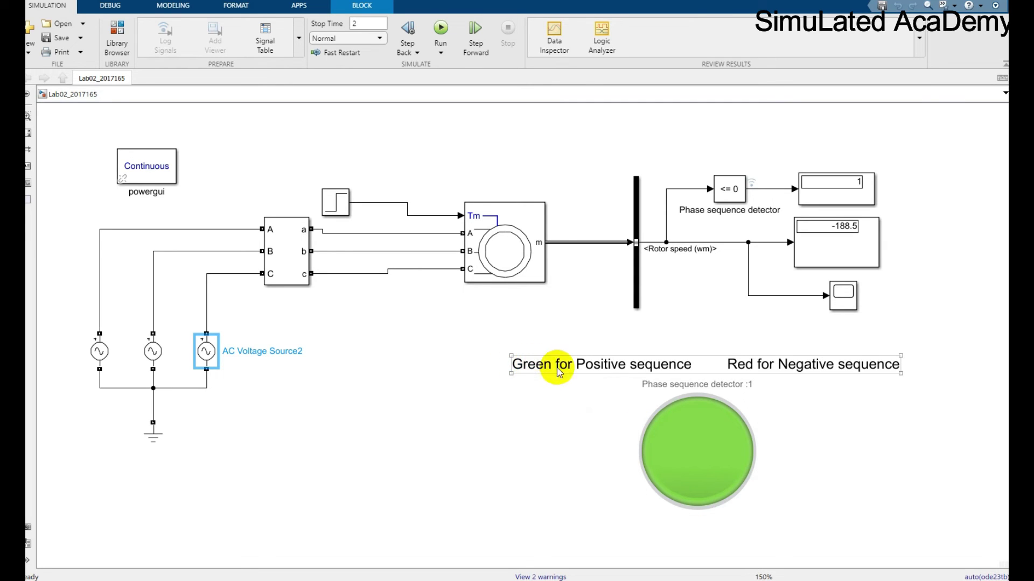
double_click(846, 297)
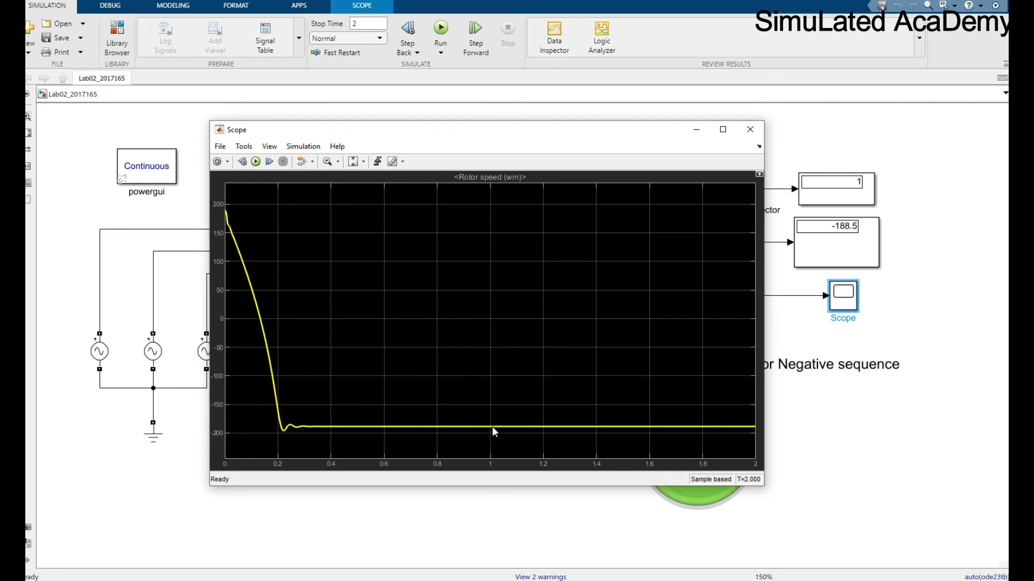
click(749, 130)
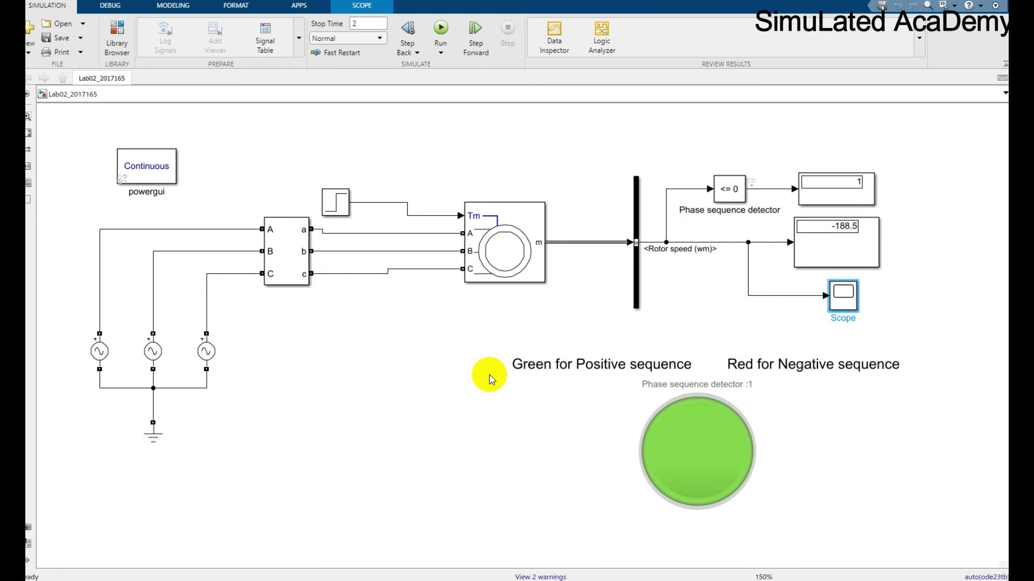
click(706, 456)
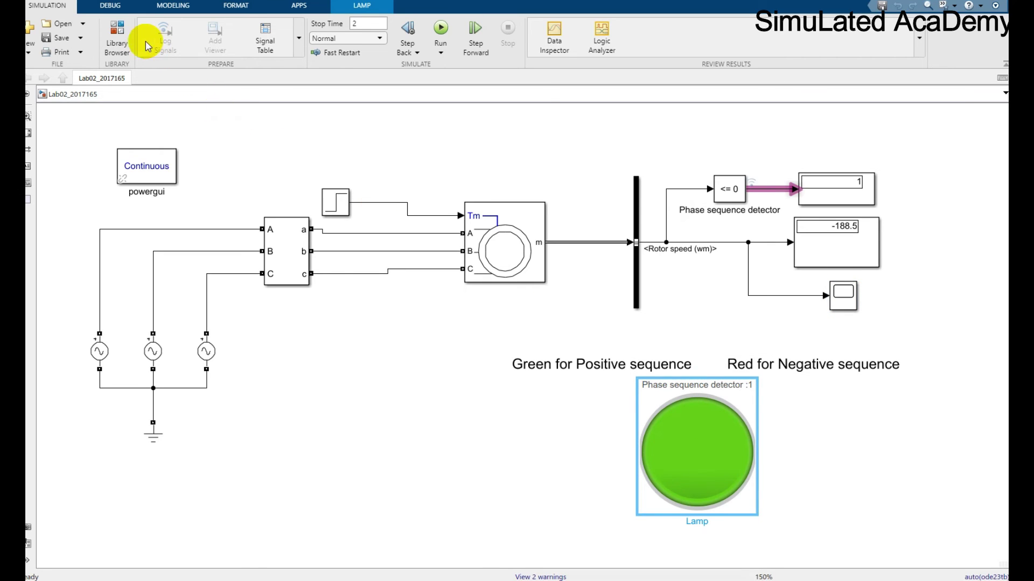
- Search the Library Browser for 'lamp' and add the Lamp block to the model
click(117, 33)
click(558, 80)
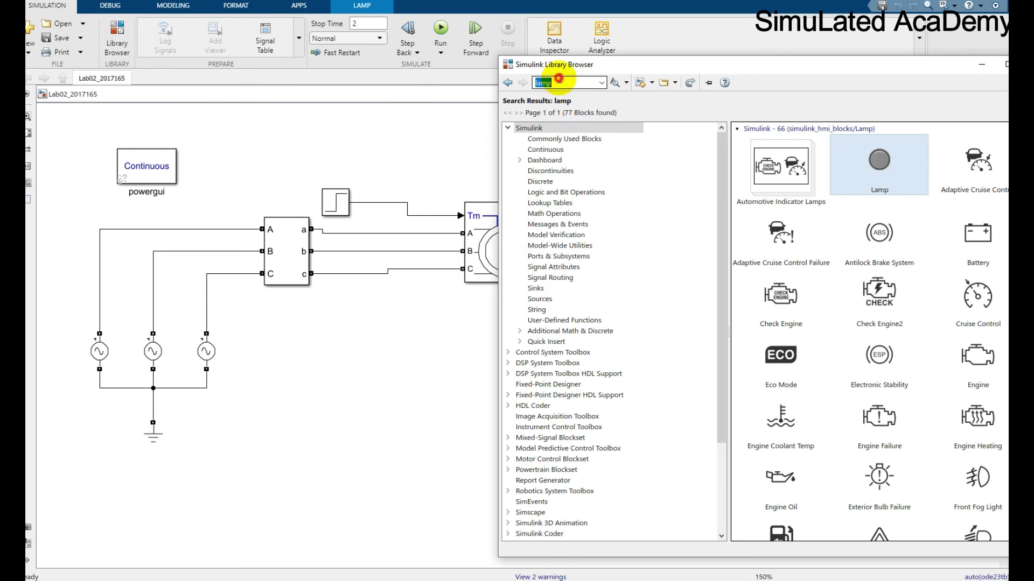
click(877, 158)
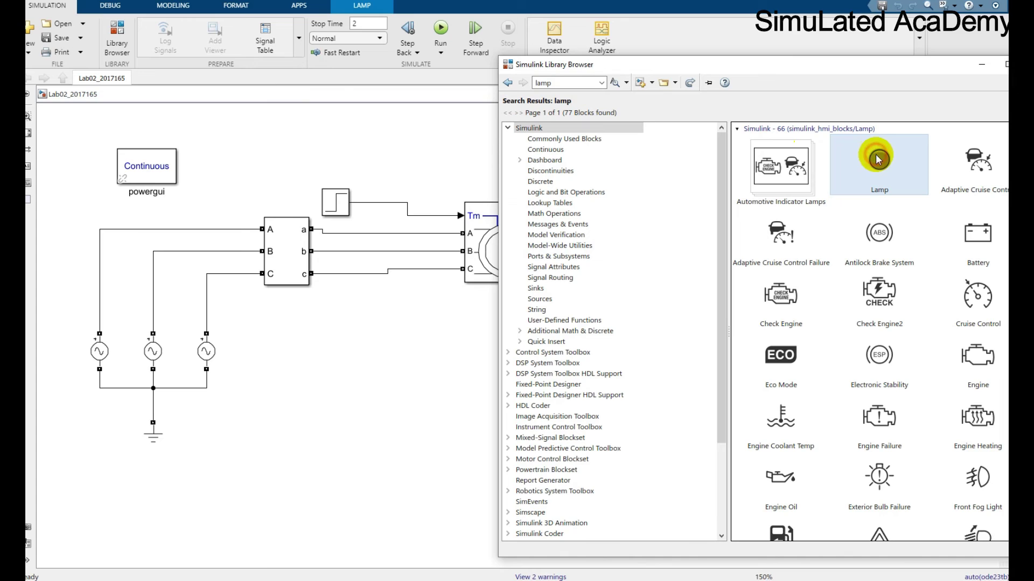
right_click(878, 160)
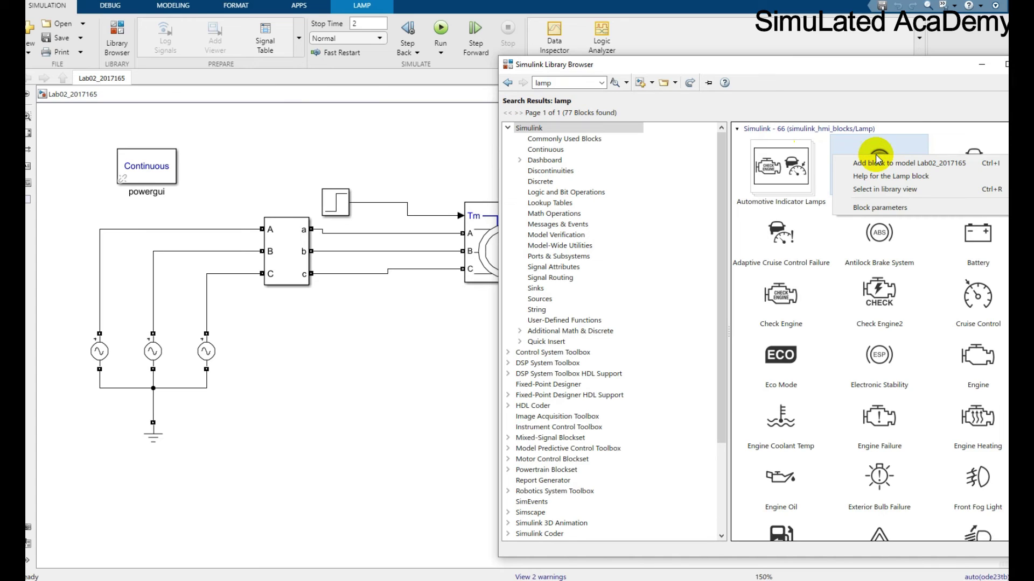
click(894, 163)
click(440, 441)
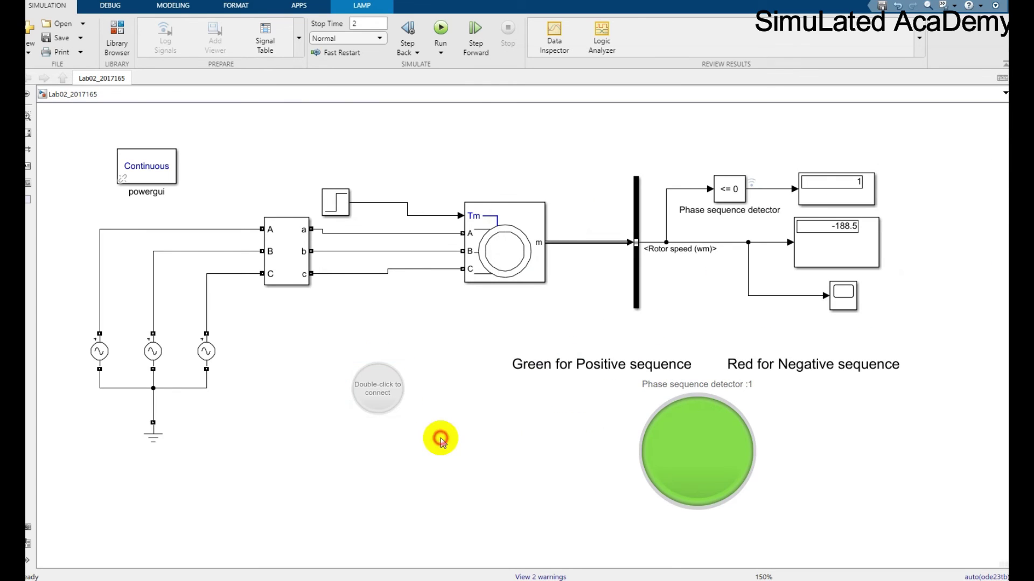
- Give Lamp1 a second state 1, coloring state 0 dark red and state 1 green
double_click(383, 392)
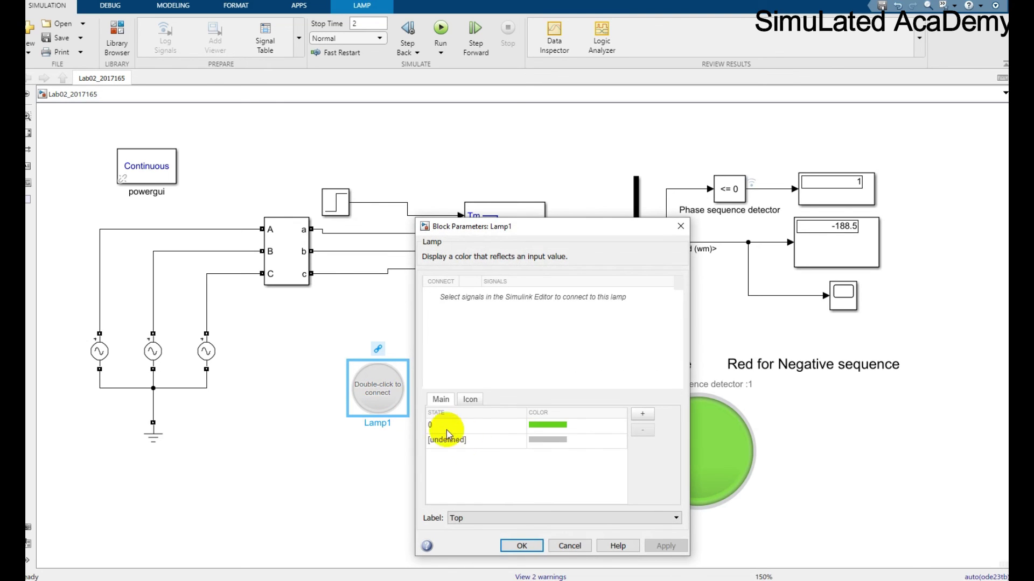
click(642, 414)
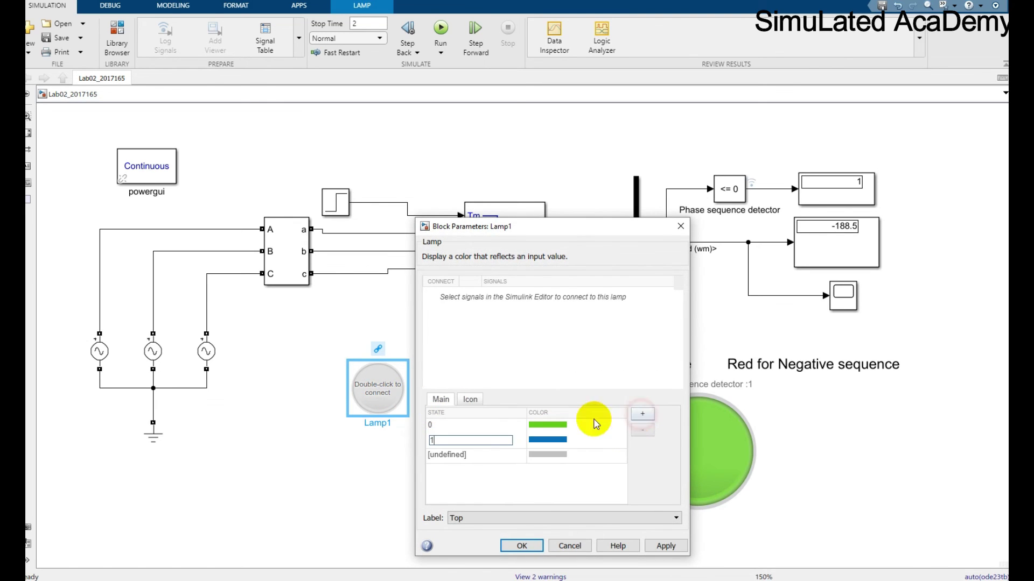
click(545, 425)
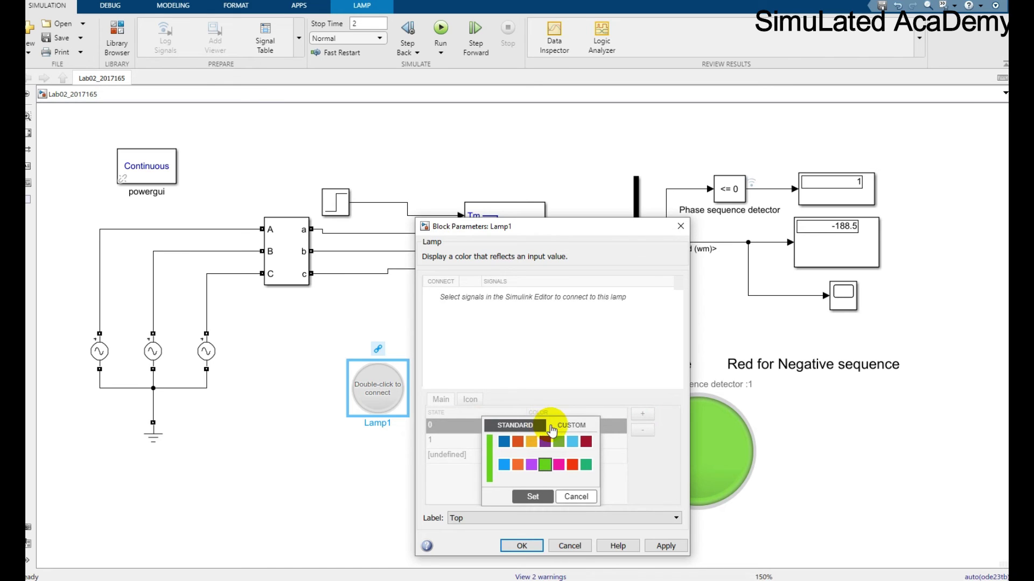
click(586, 441)
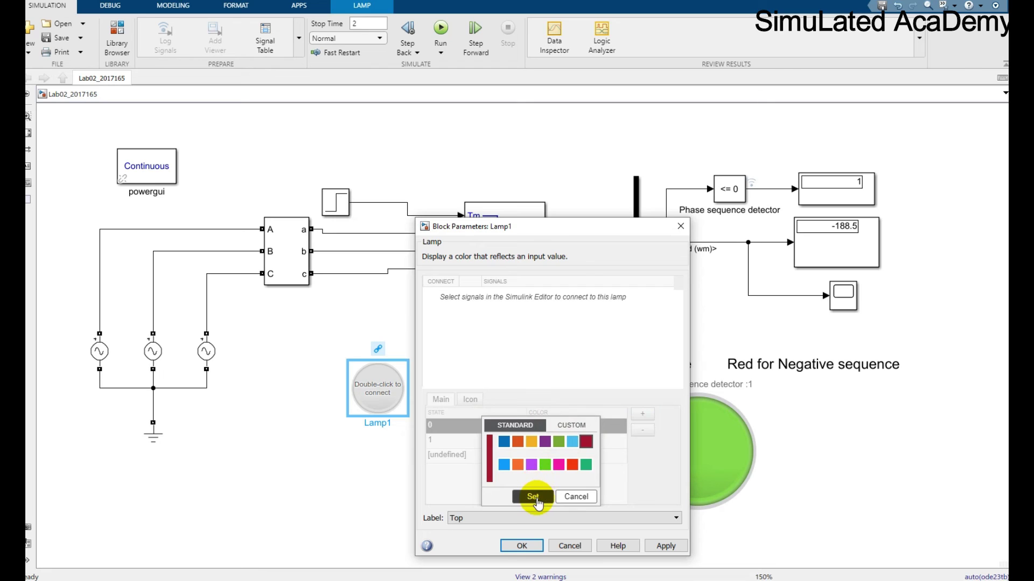
click(532, 496)
click(548, 442)
click(548, 443)
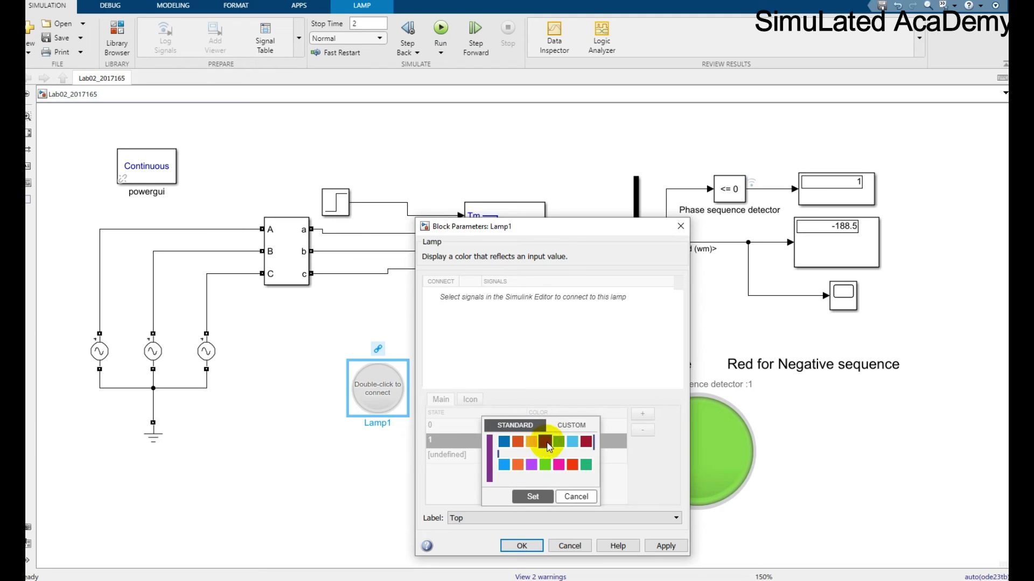
click(546, 464)
click(539, 500)
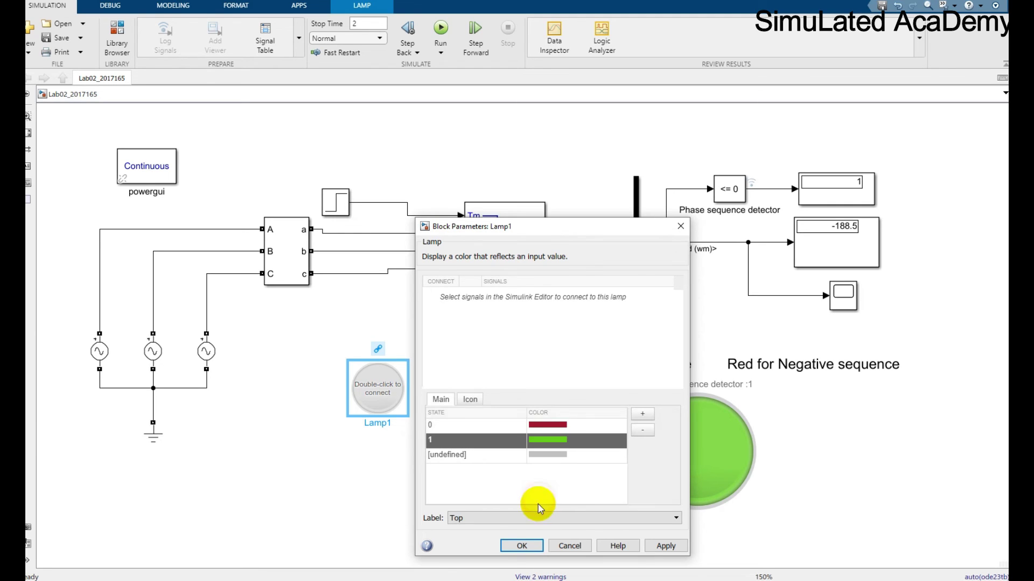
click(524, 545)
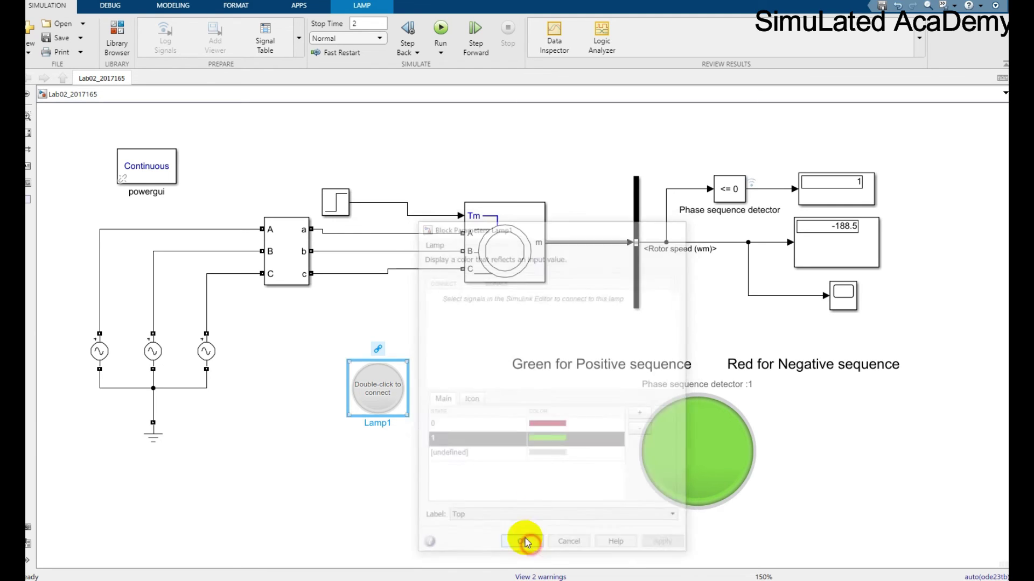
- Bind the new lamp to the Step:1 signal and rerun so it lights green
click(378, 350)
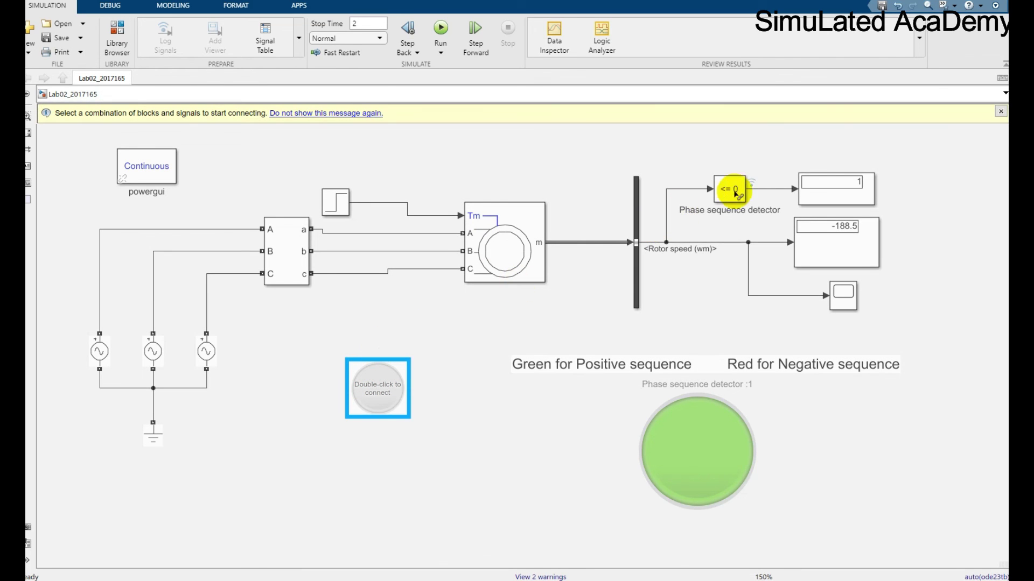
click(405, 205)
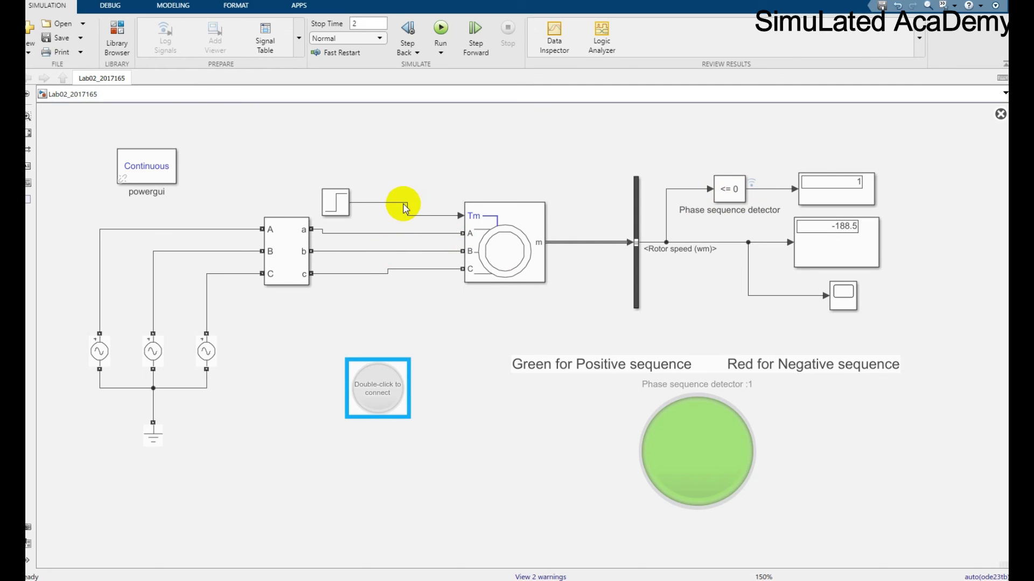
click(408, 215)
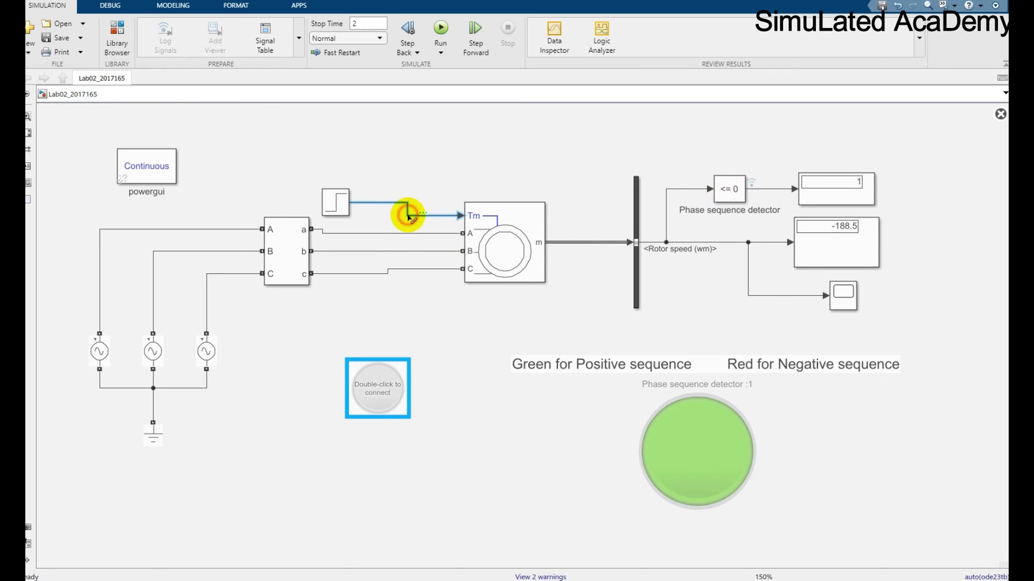
click(415, 239)
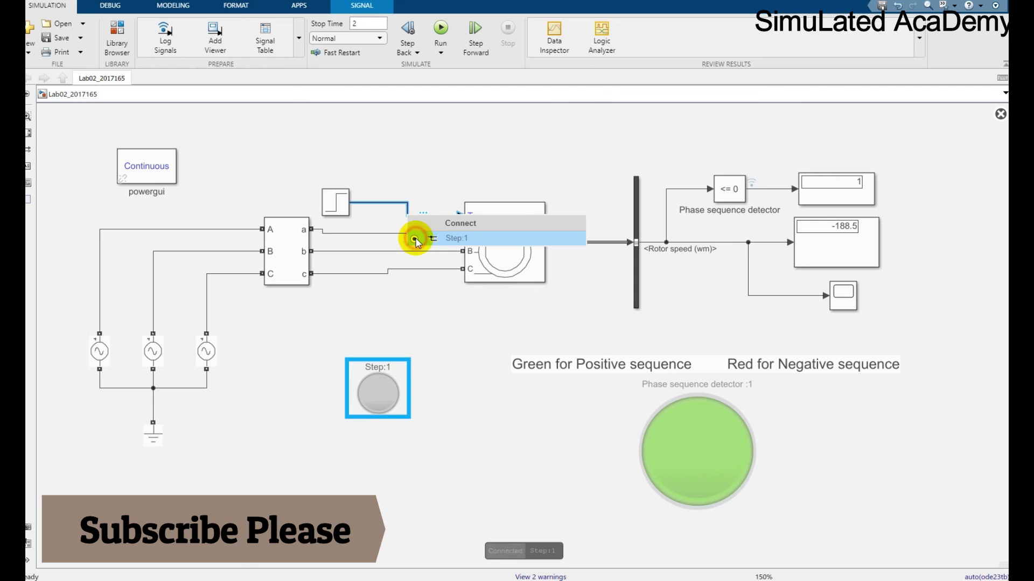
click(424, 323)
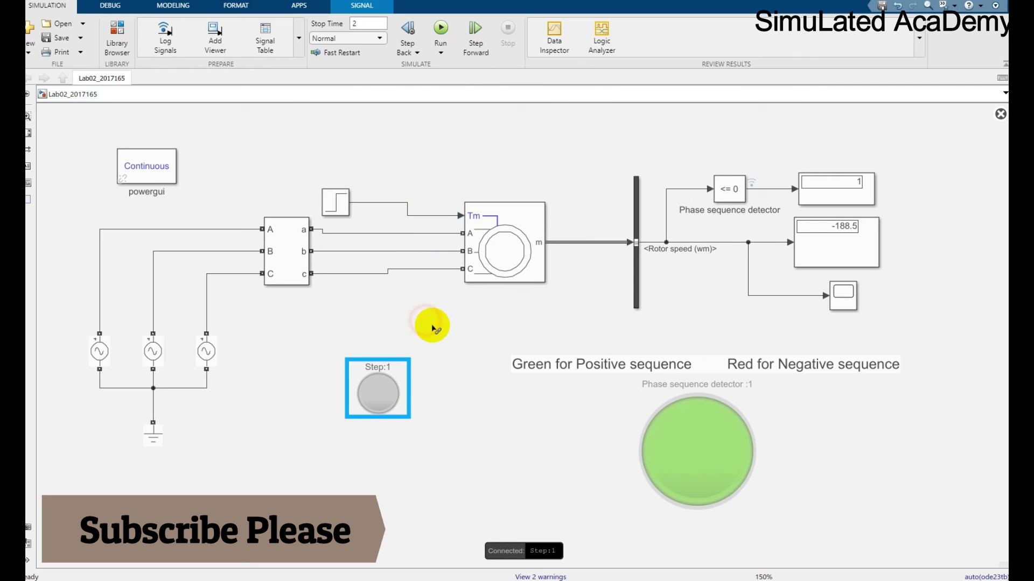
click(441, 28)
click(381, 401)
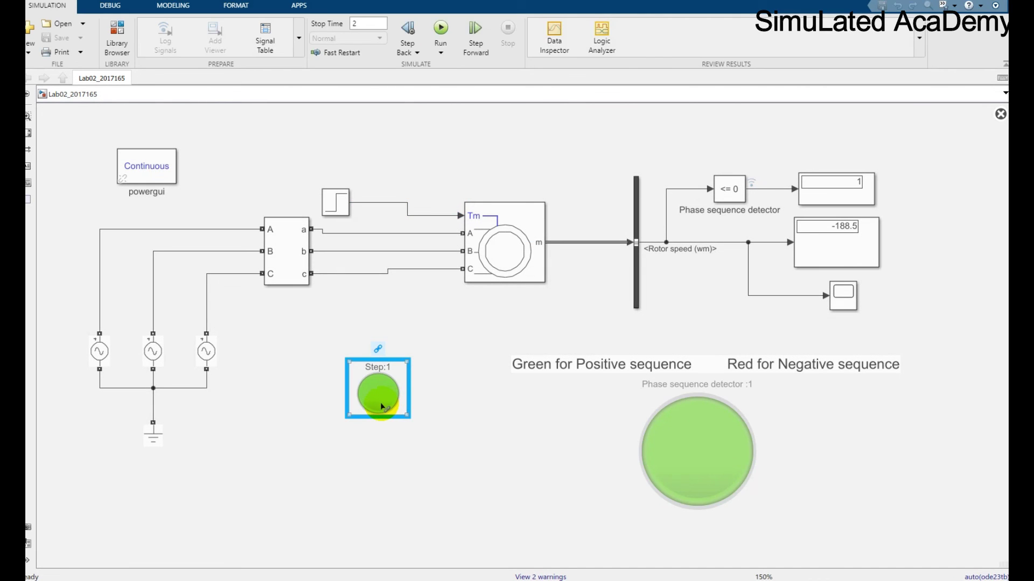